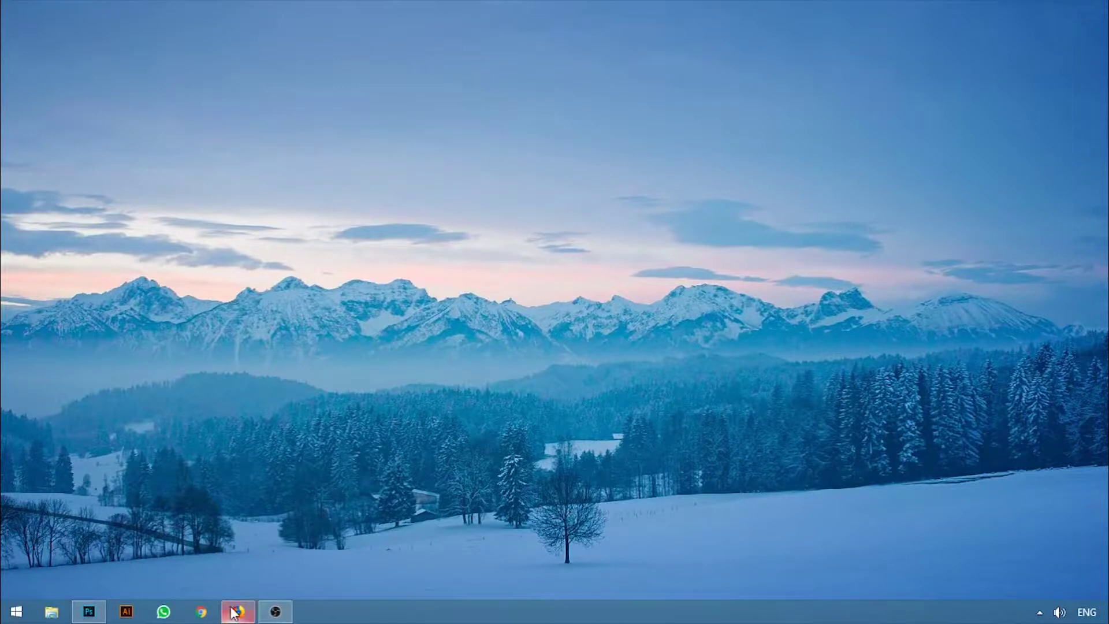
Load sphotoedit.blogspot.com in a new Firefox private window
{"action": "right_click", "coordinate": [238, 611]}
{"action": "left_click", "coordinate": [190, 537]}
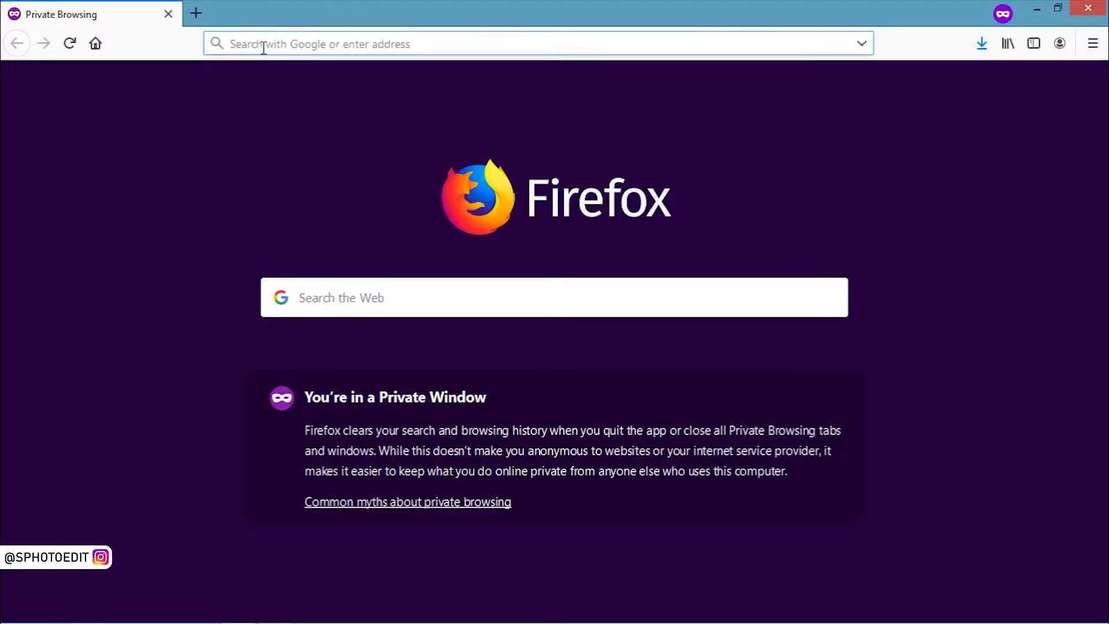
{"action": "type", "text": "sphoto"}
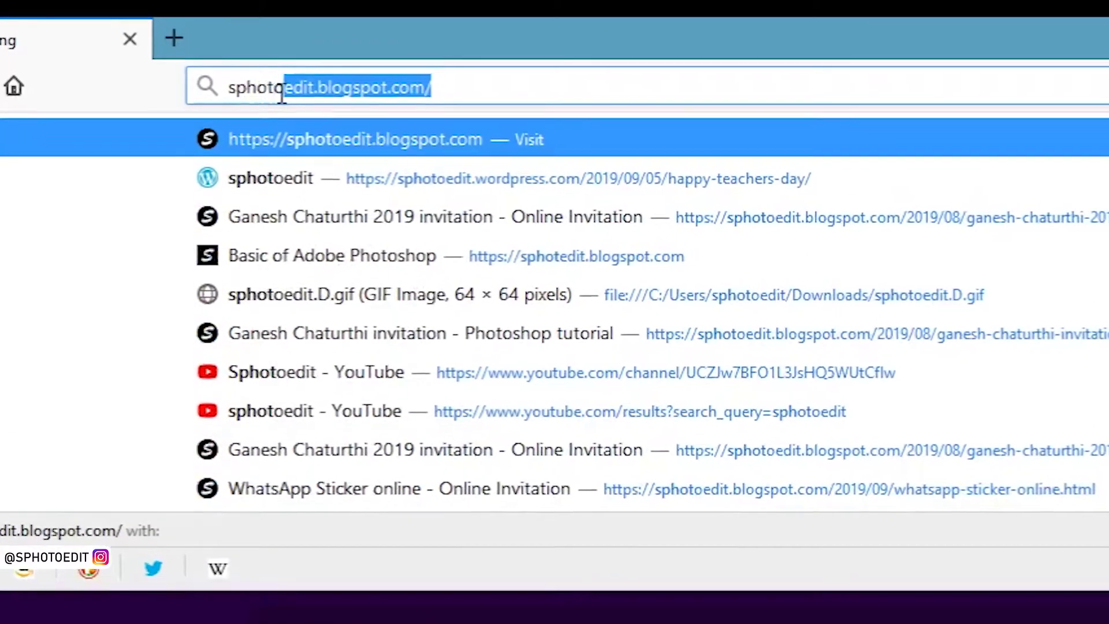
{"action": "type", "text": "edit"}
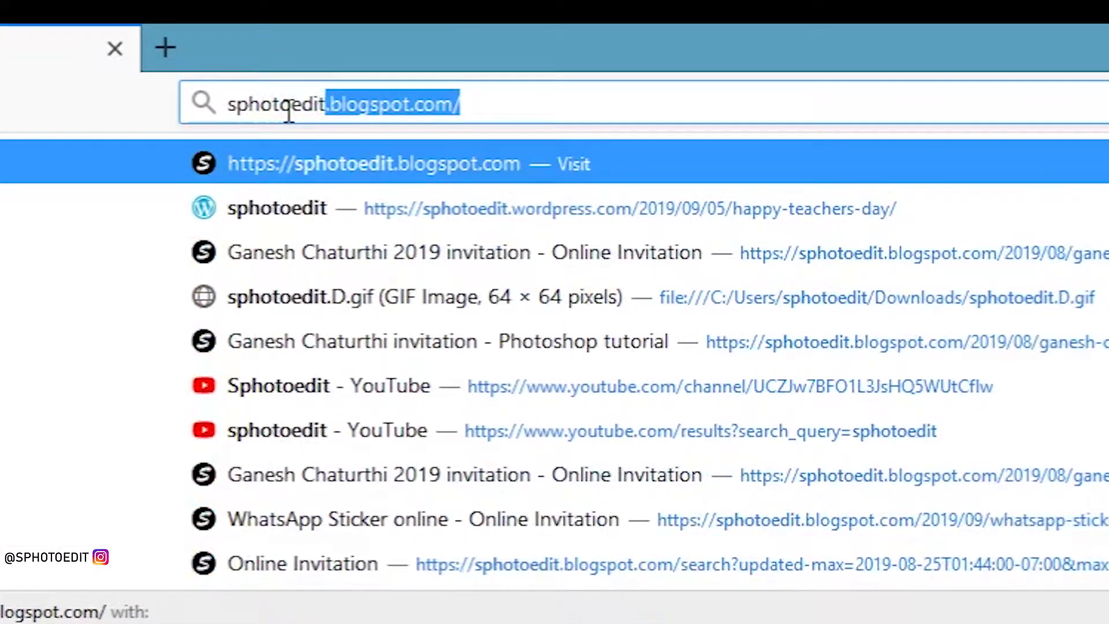
{"action": "type", "text": "."}
{"action": "key", "text": "End"}
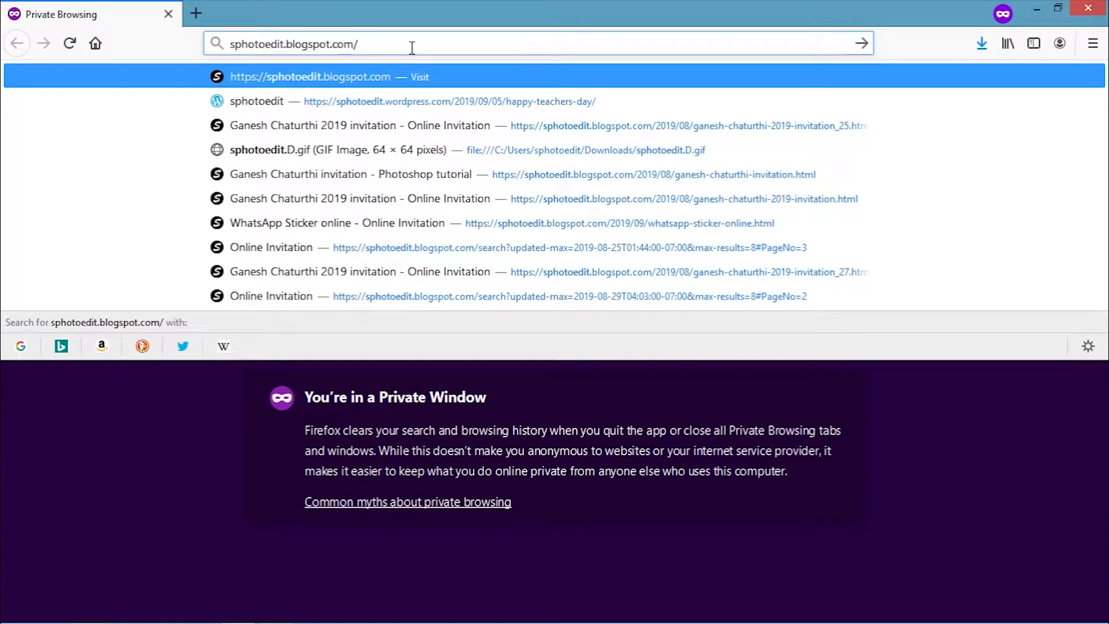
{"action": "key", "text": "Return"}
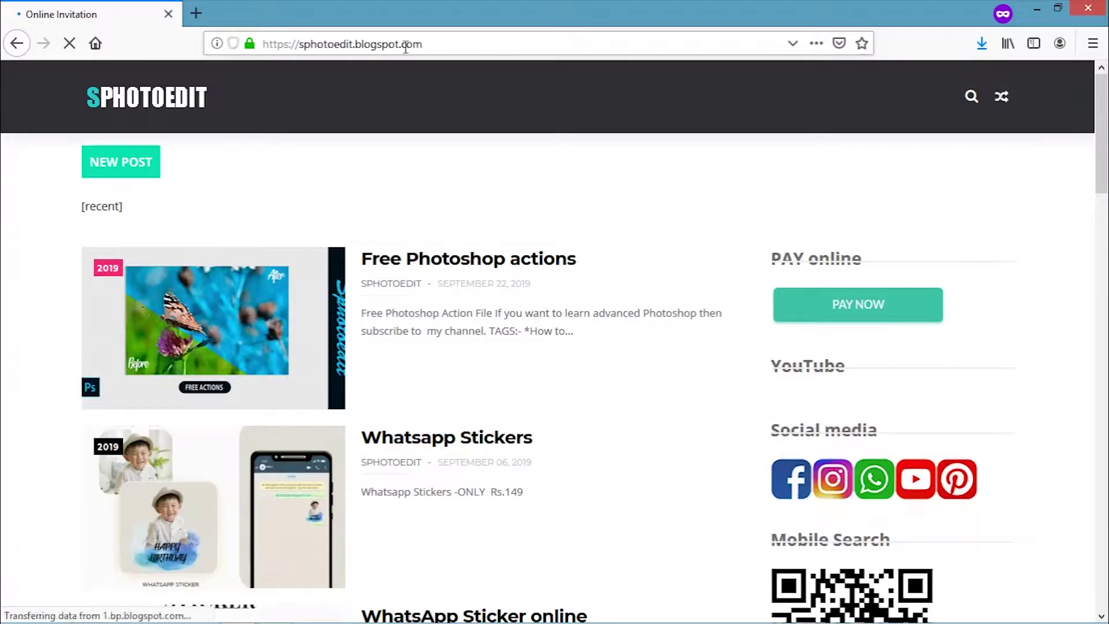
Show the blog page full screen with F11
{"action": "left_click_drag", "start_coordinate": [470, 44], "coordinate": [215, 30]}
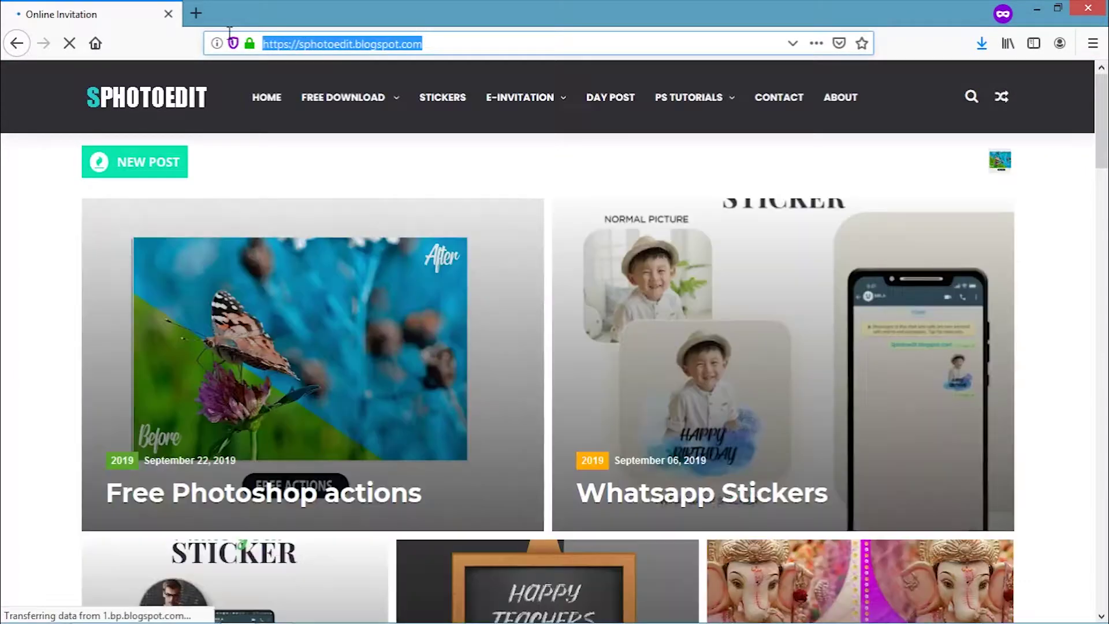
{"action": "left_click", "coordinate": [445, 43]}
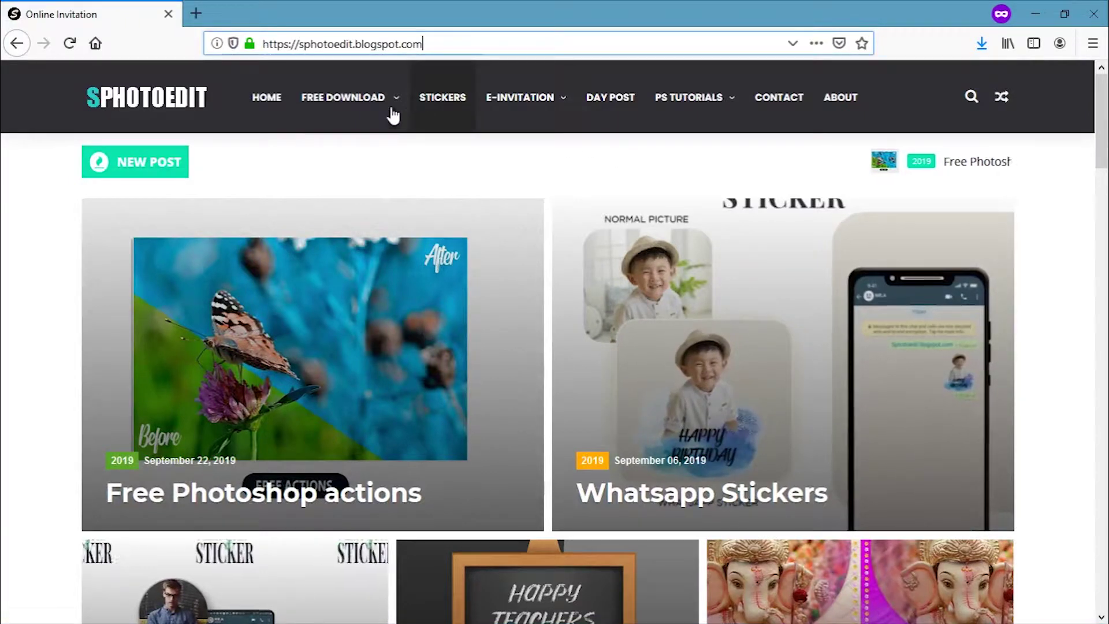
{"action": "mouse_move", "coordinate": [343, 97]}
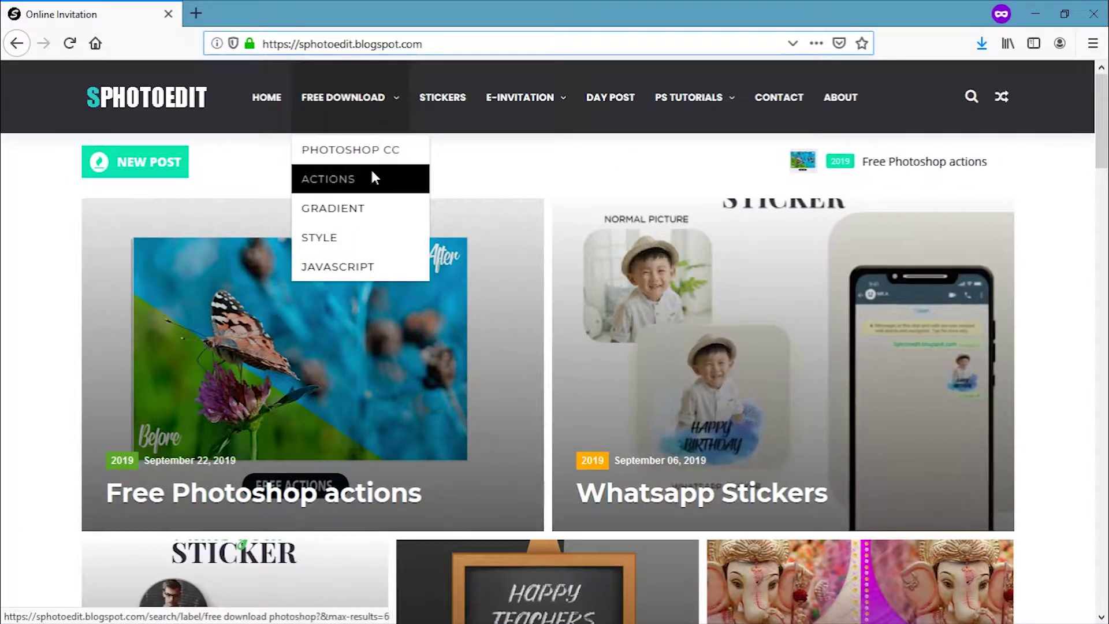
{"action": "key", "text": "F11"}
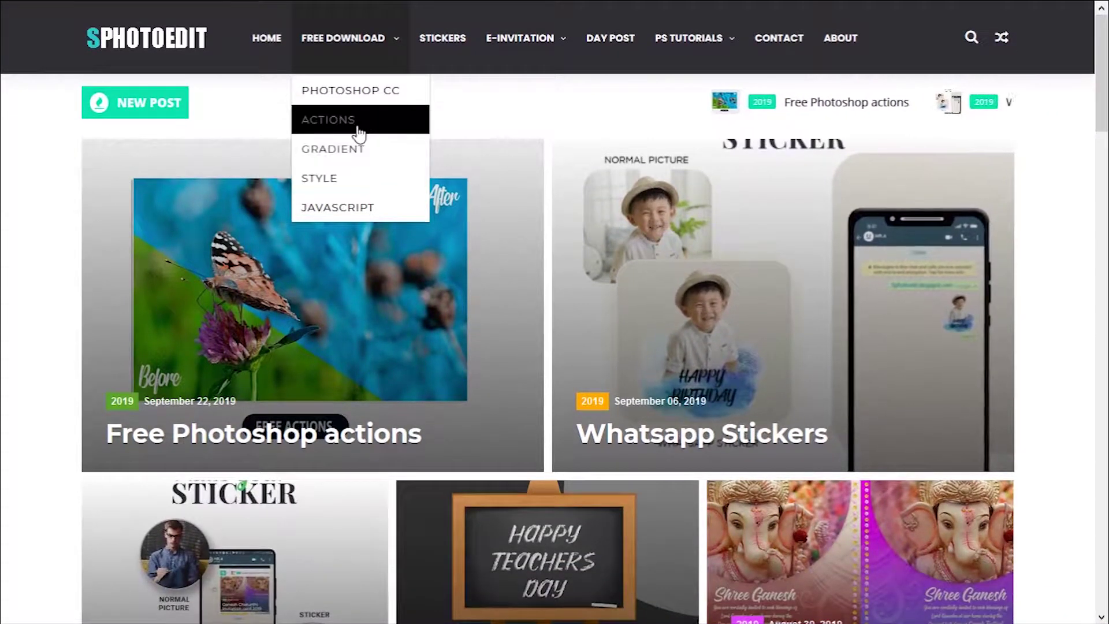
Open the Free Photoshop actions post from the blog's Actions category
{"action": "left_click", "coordinate": [354, 130]}
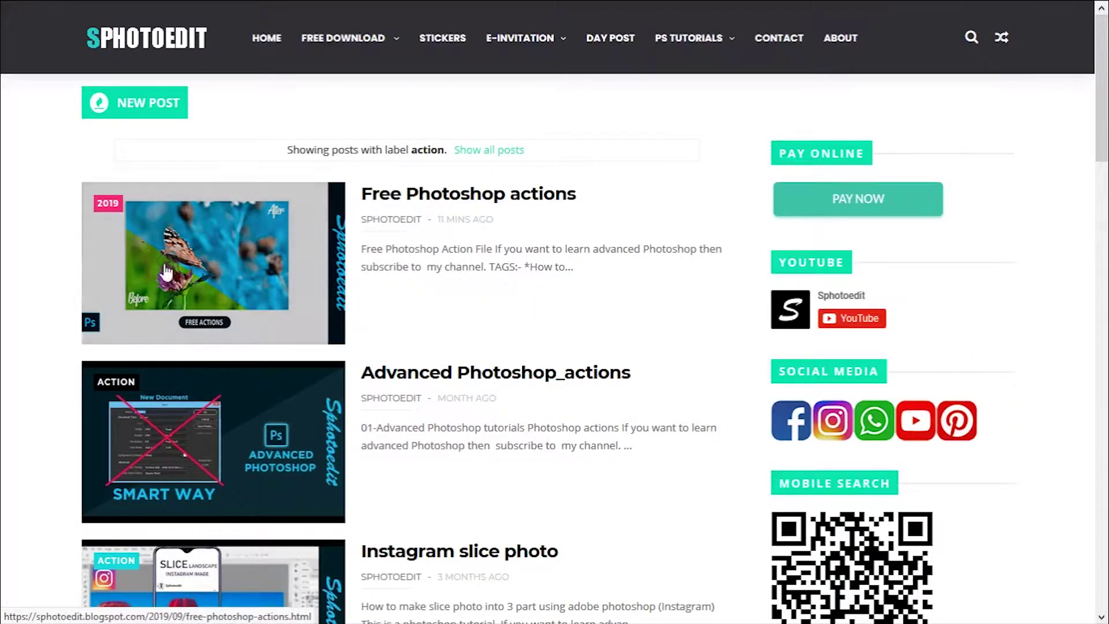
{"action": "left_click", "coordinate": [433, 197]}
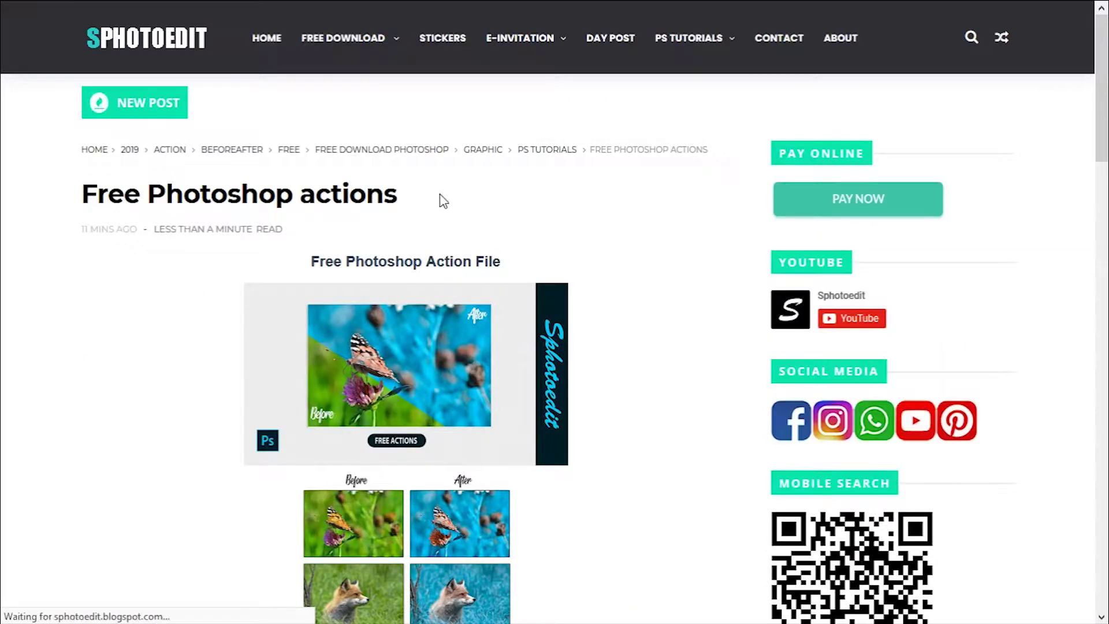
{"action": "scroll", "coordinate": [313, 261], "scroll_direction": "down", "scroll_amount": 3}
{"action": "scroll", "coordinate": [312, 261], "scroll_direction": "down", "scroll_amount": 2}
{"action": "scroll", "coordinate": [312, 258], "scroll_direction": "down", "scroll_amount": 1}
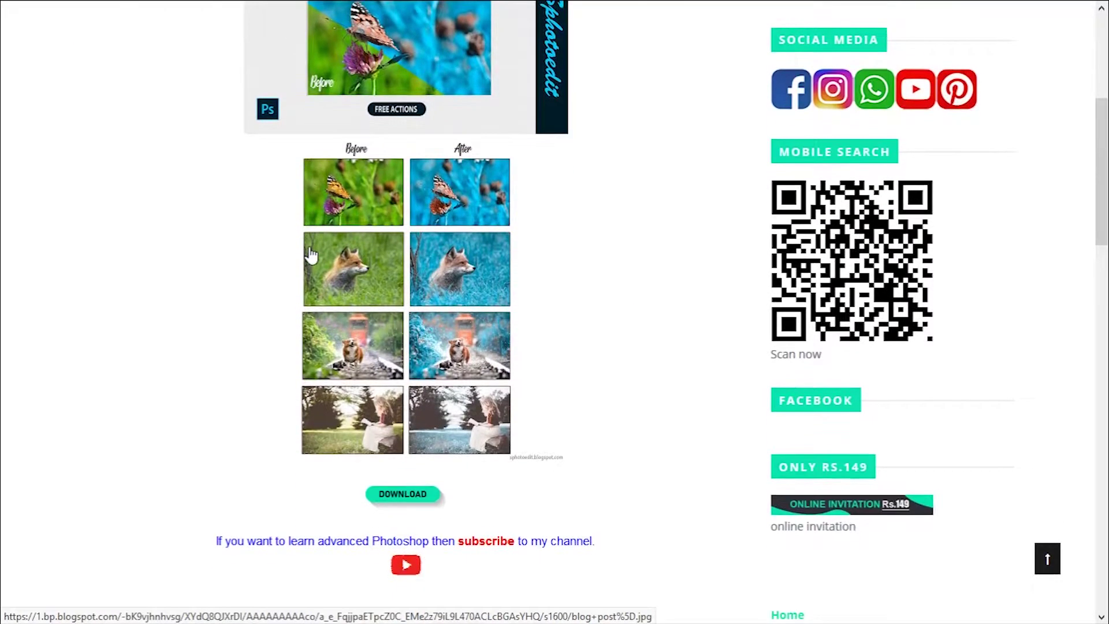
{"action": "scroll", "coordinate": [311, 256], "scroll_direction": "down", "scroll_amount": 1}
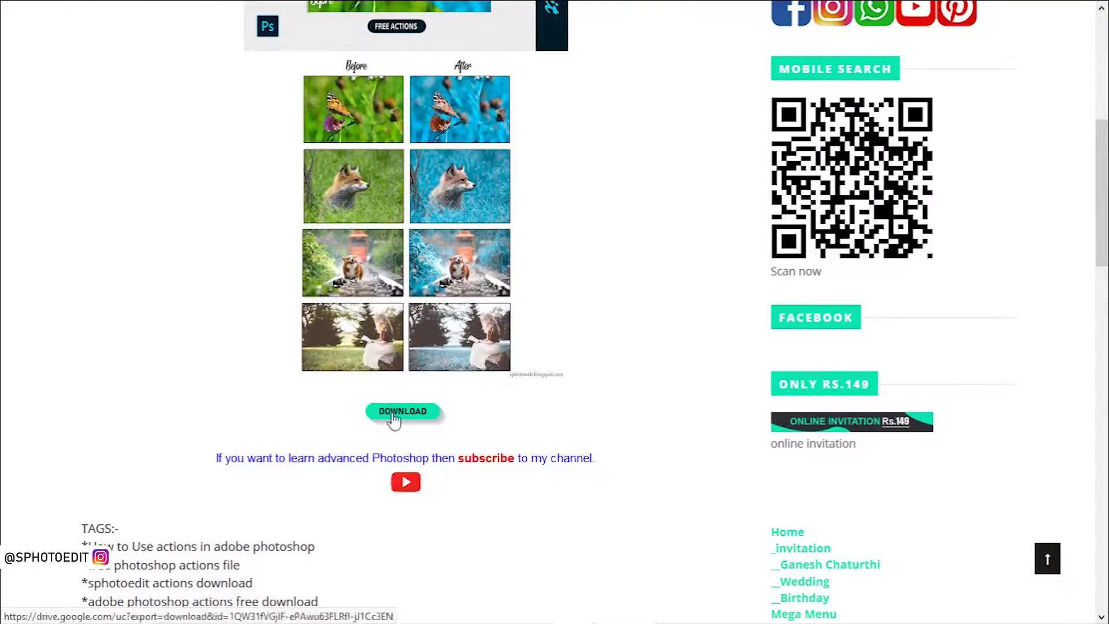
Download [S].atn into the Pictures folder and confirm it's there in Explorer
{"action": "left_click", "coordinate": [410, 421]}
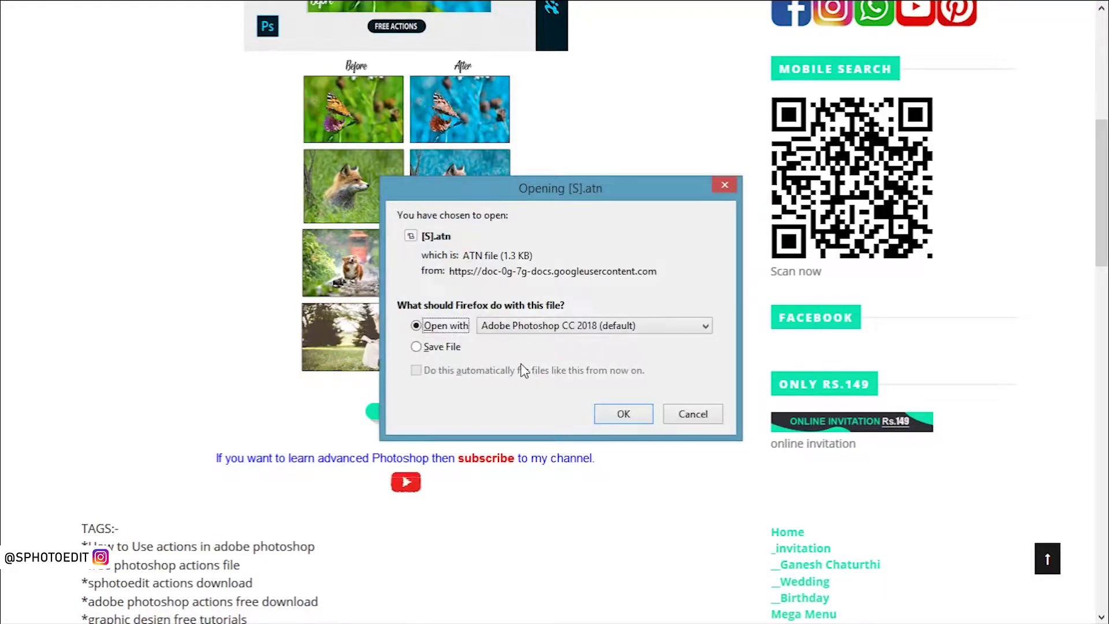
{"action": "left_click", "coordinate": [452, 347]}
{"action": "left_click", "coordinate": [622, 414]}
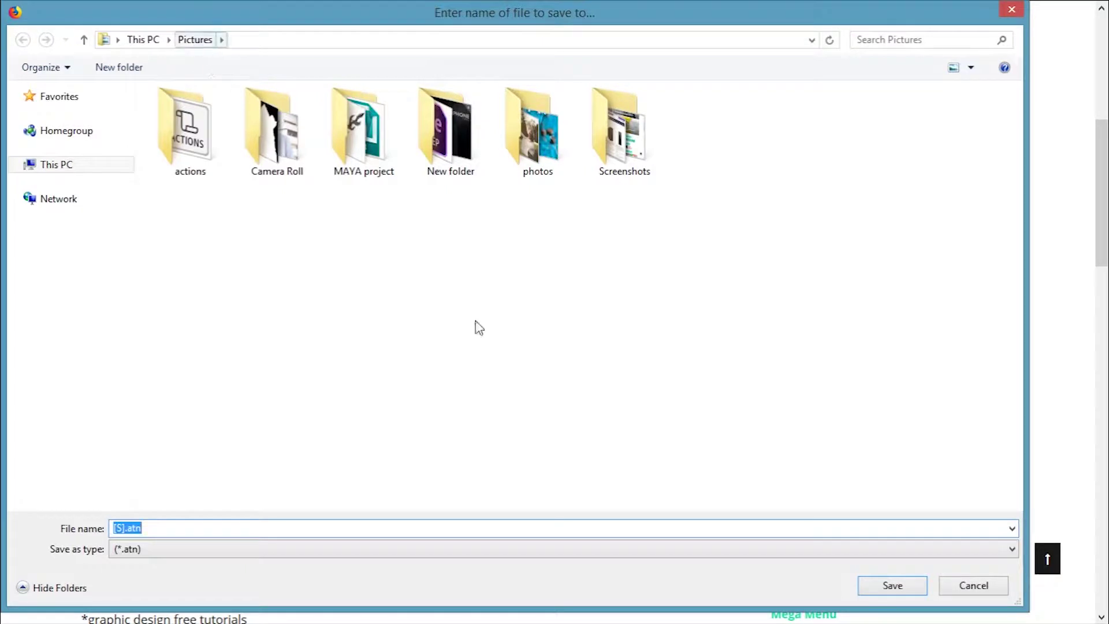
{"action": "left_click", "coordinate": [914, 589]}
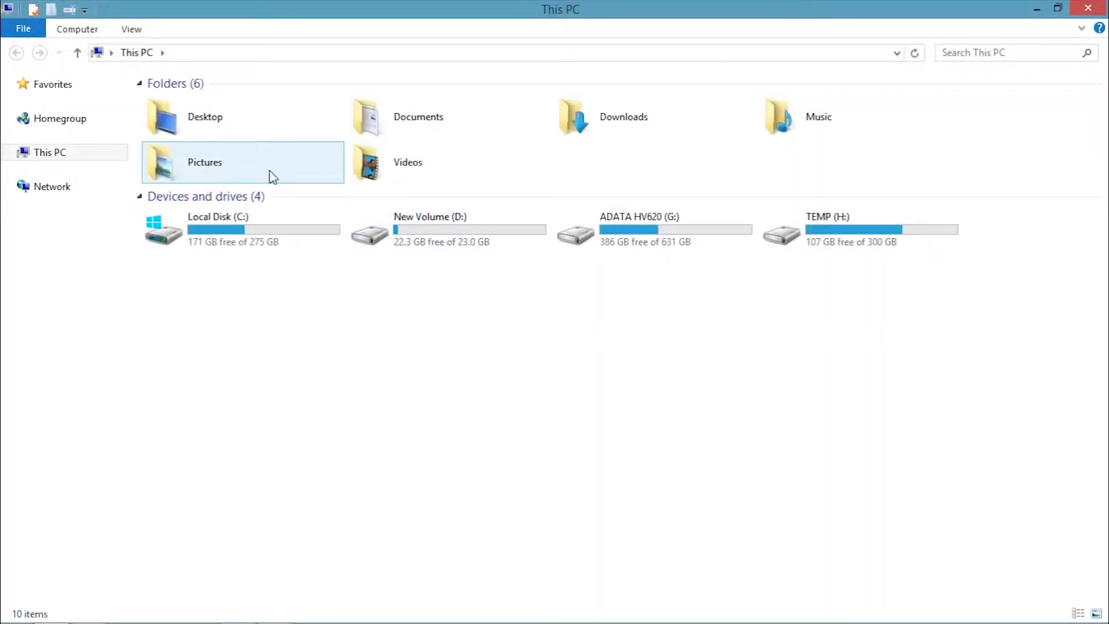
{"action": "double_click", "coordinate": [267, 176]}
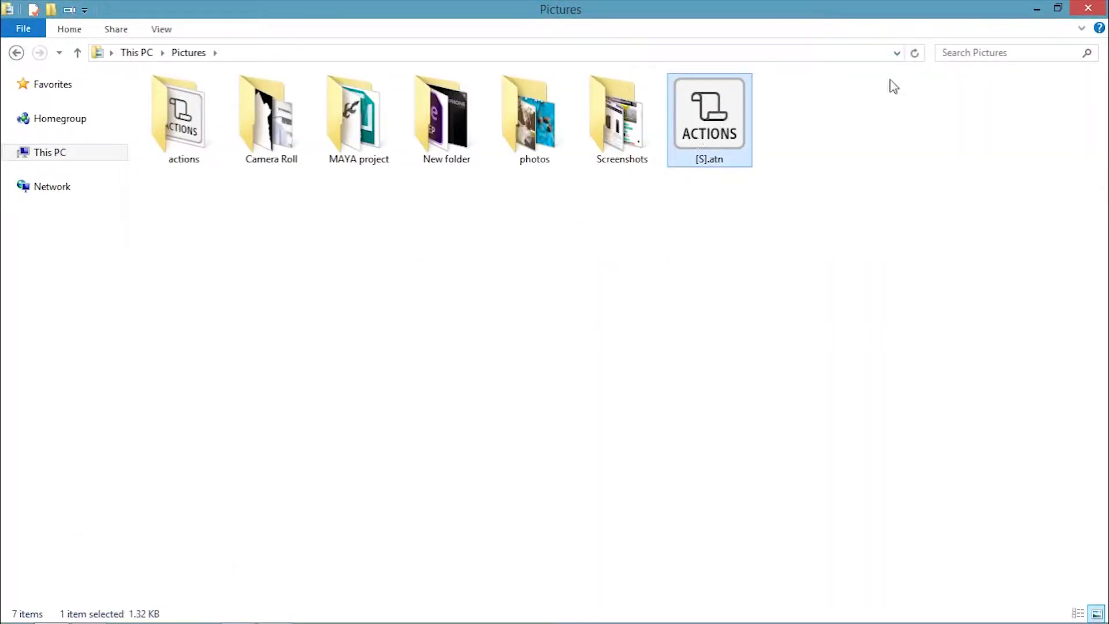
{"action": "left_click", "coordinate": [1037, 10]}
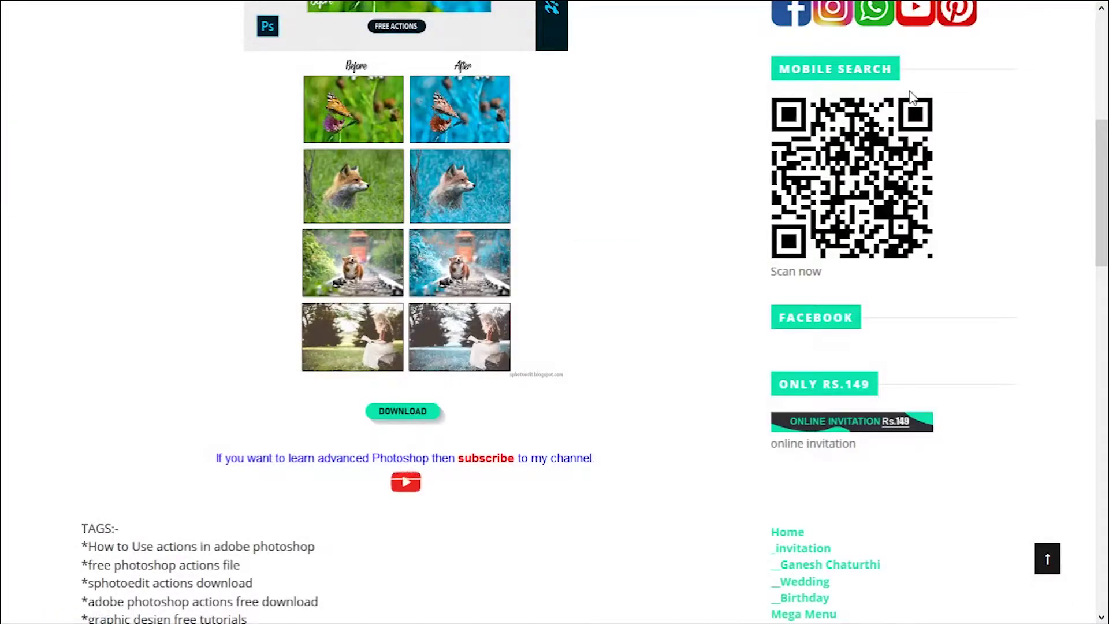
{"action": "key", "text": "alt+Tab"}
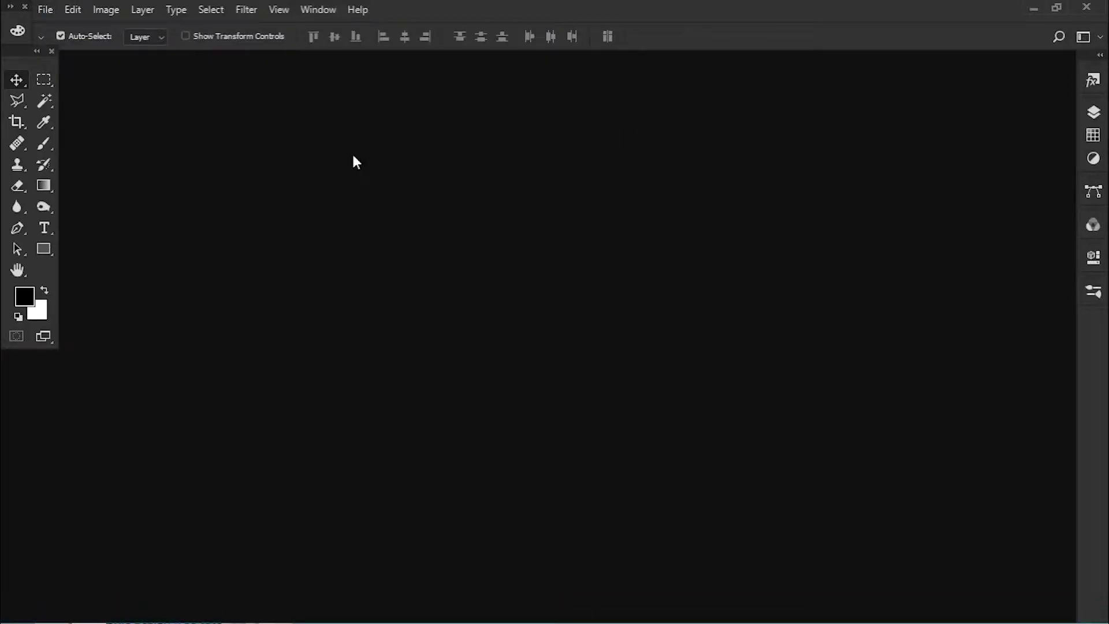
Show the Actions panel from the Window menu and float it into the workspace
{"action": "left_click", "coordinate": [319, 14]}
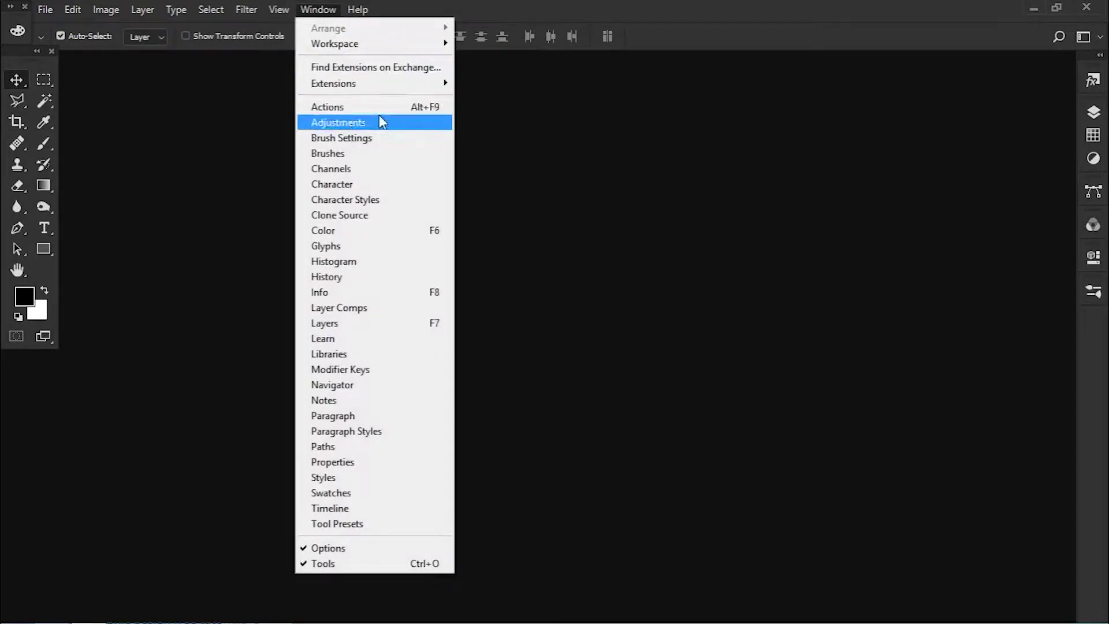
{"action": "left_click", "coordinate": [361, 109]}
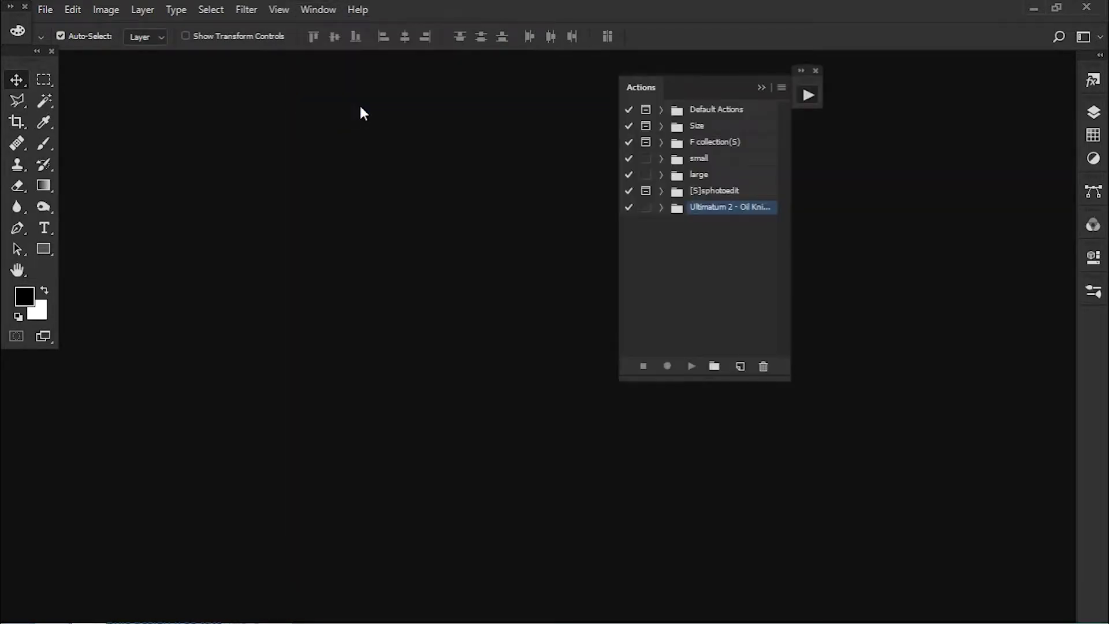
{"action": "left_click", "coordinate": [811, 95]}
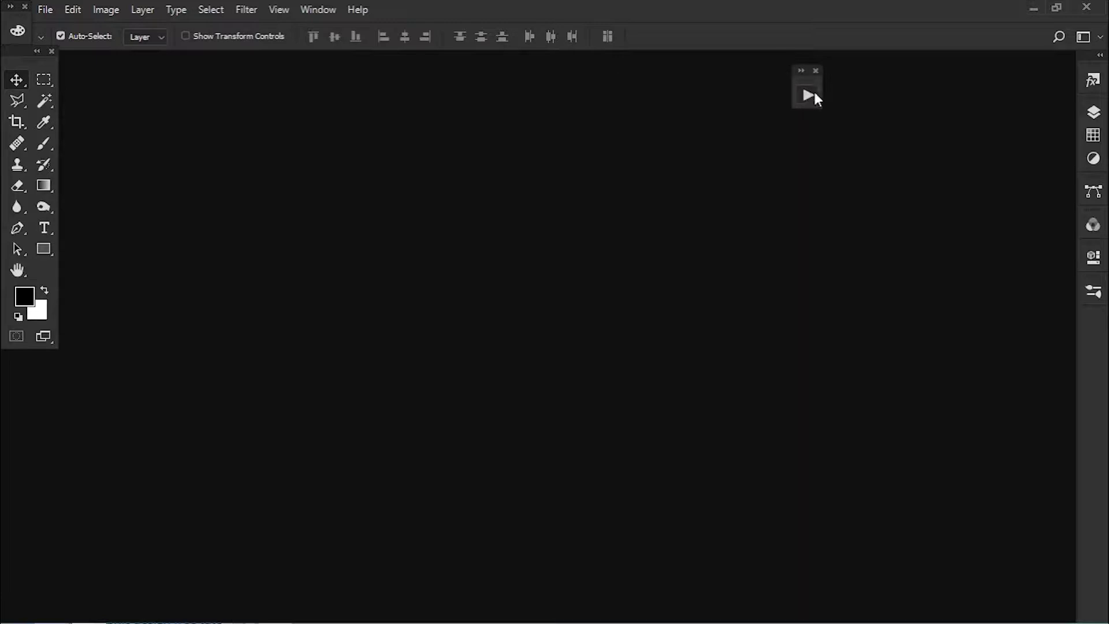
{"action": "left_click", "coordinate": [801, 74]}
{"action": "mouse_move", "coordinate": [803, 82]}
{"action": "left_mouse_down"}
{"action": "mouse_move", "coordinate": [618, 99]}
{"action": "mouse_move", "coordinate": [653, 102]}
{"action": "left_mouse_up"}
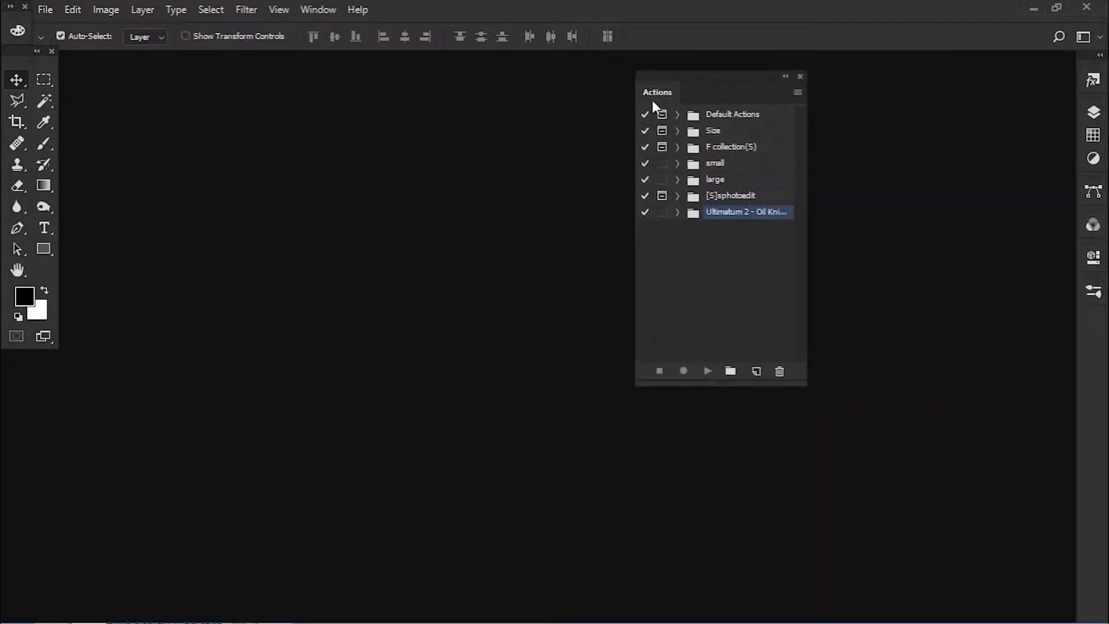
Load the [S].atn action file from This PC > Pictures through Load Actions
{"action": "left_click", "coordinate": [797, 93]}
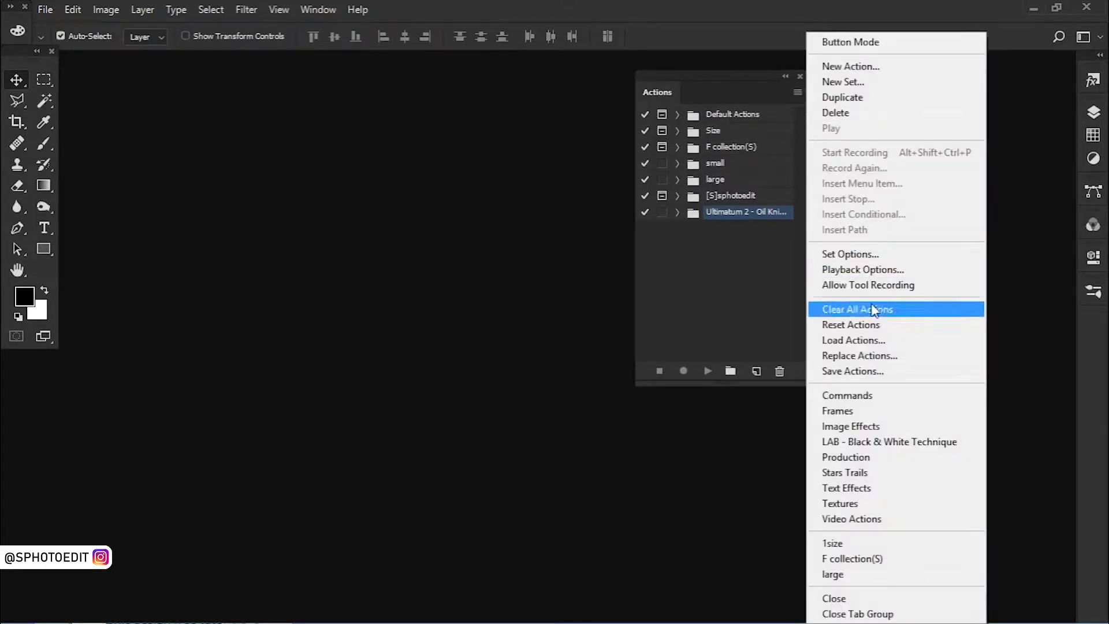
{"action": "left_click", "coordinate": [867, 341]}
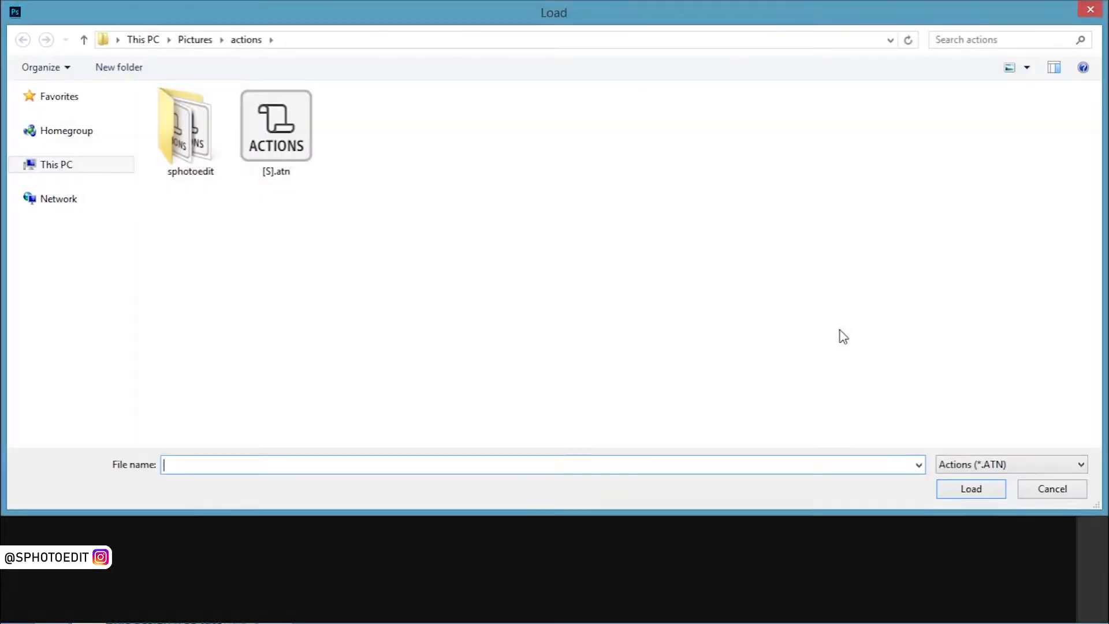
{"action": "left_click", "coordinate": [87, 168]}
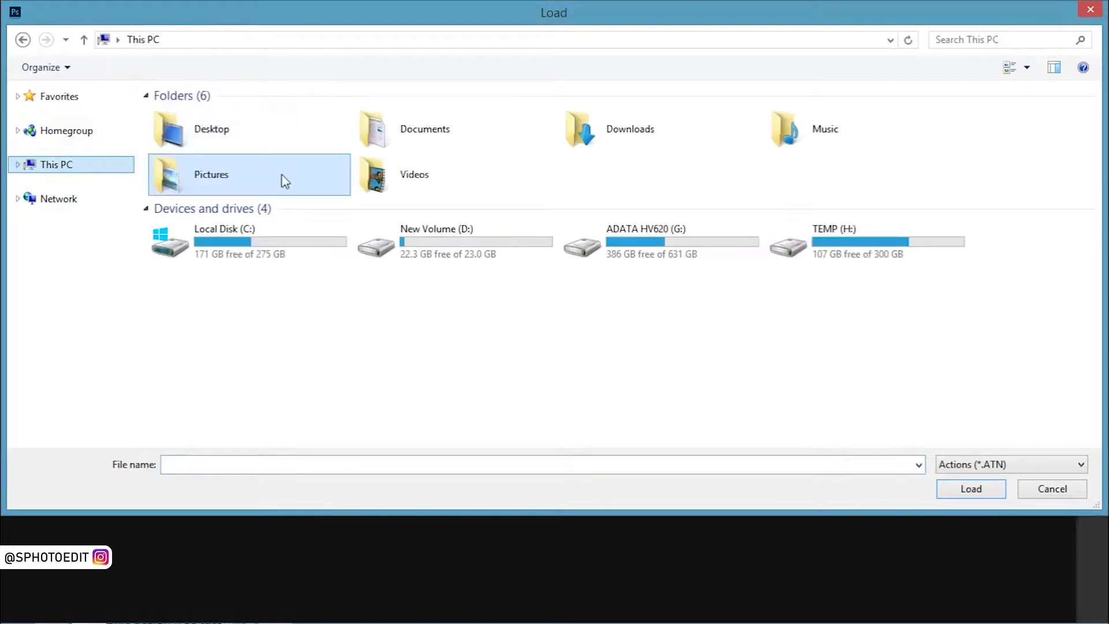
{"action": "double_click", "coordinate": [219, 177]}
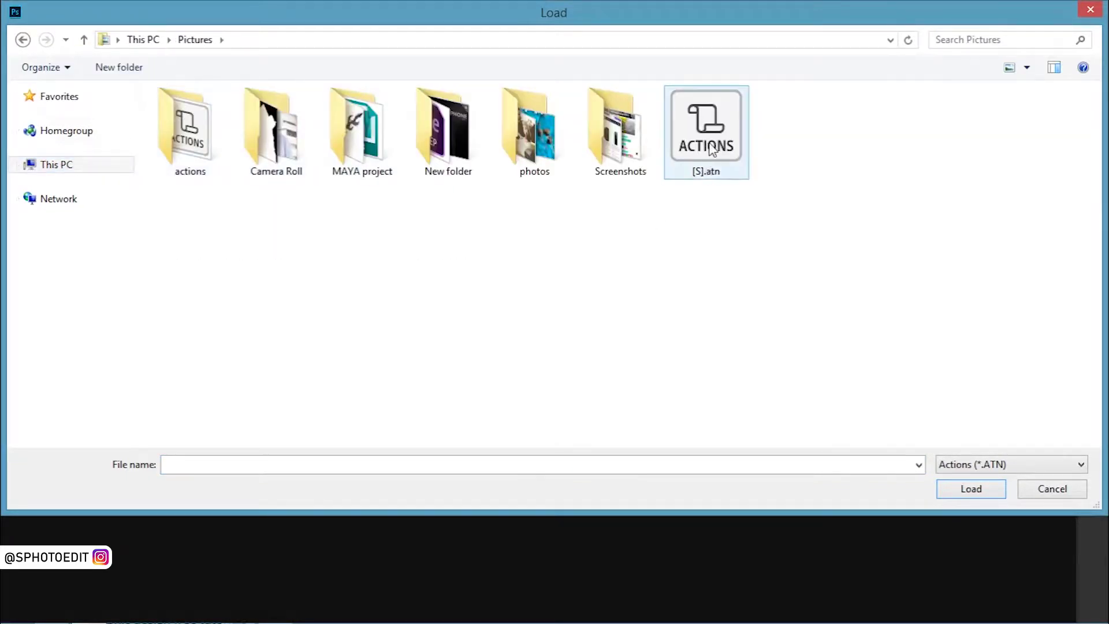
{"action": "left_click", "coordinate": [705, 147]}
{"action": "double_click", "coordinate": [706, 147]}
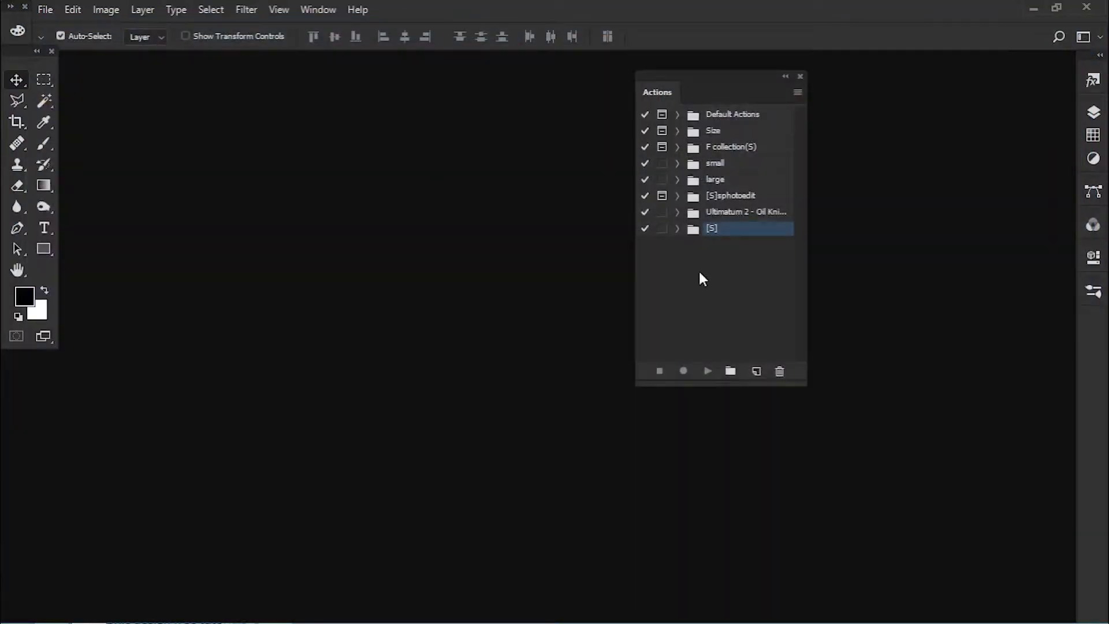
Switch the Actions panel to Button Mode
{"action": "left_click", "coordinate": [798, 93]}
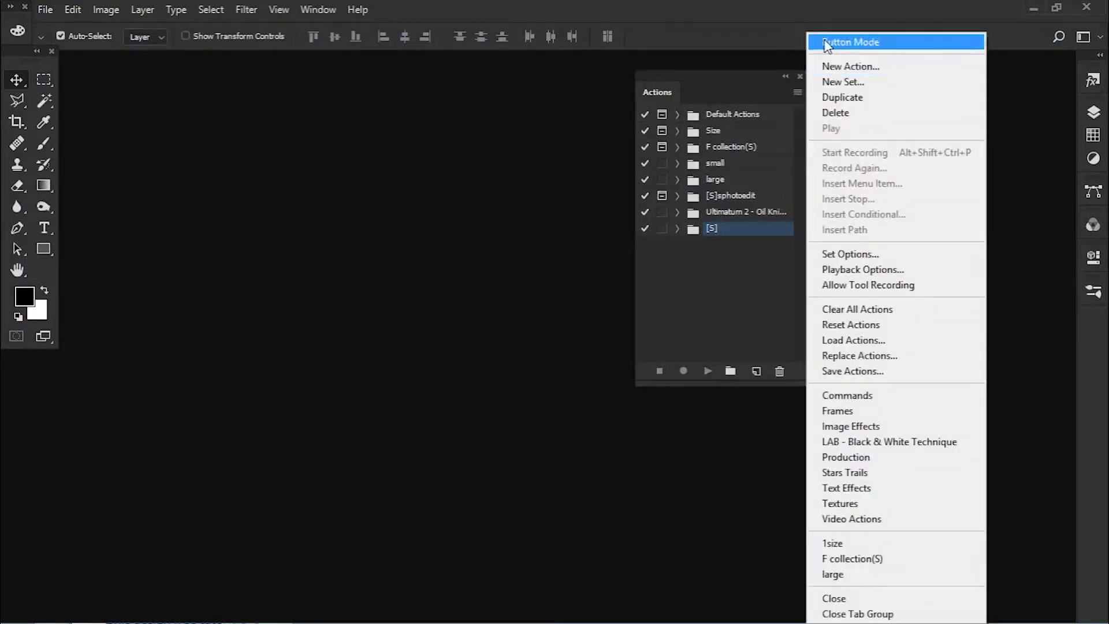
{"action": "left_click", "coordinate": [847, 45]}
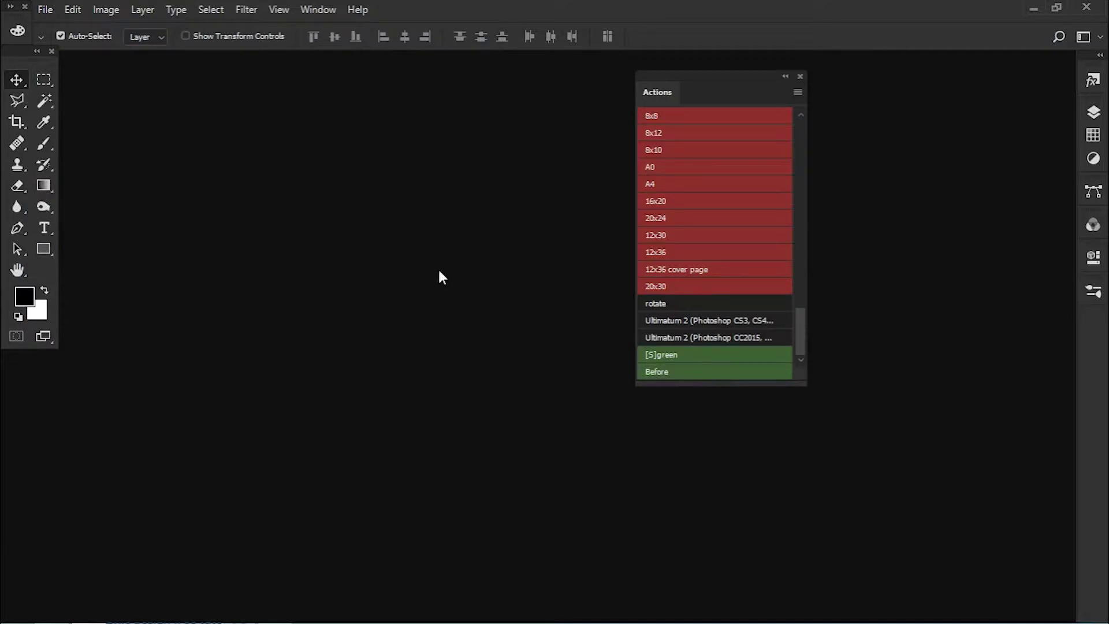
{"action": "left_click", "coordinate": [45, 10]}
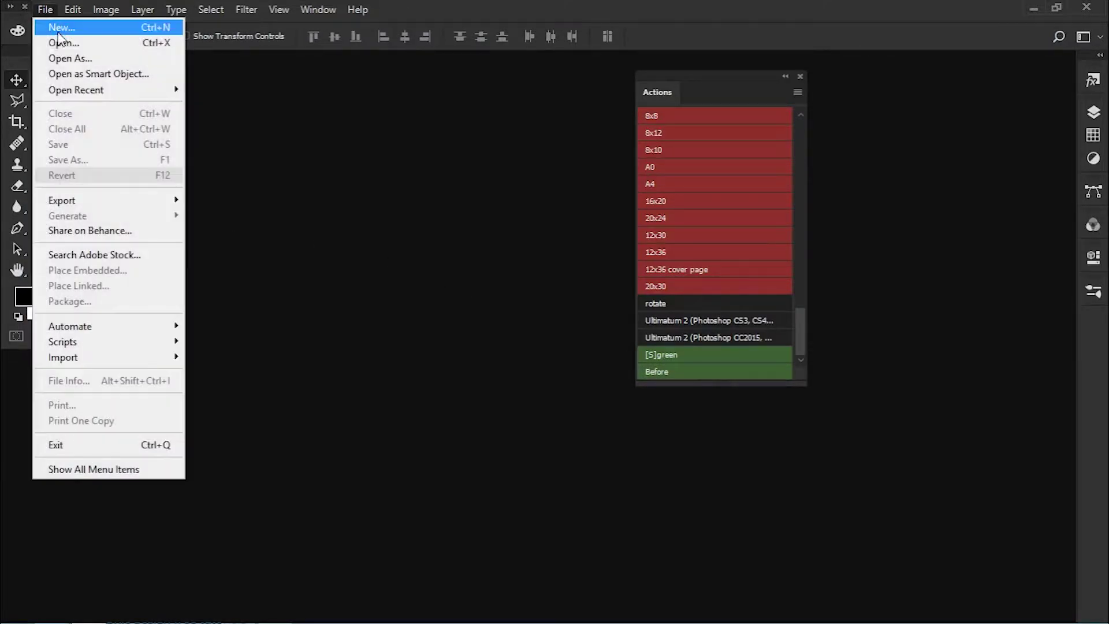
{"action": "left_click", "coordinate": [87, 44]}
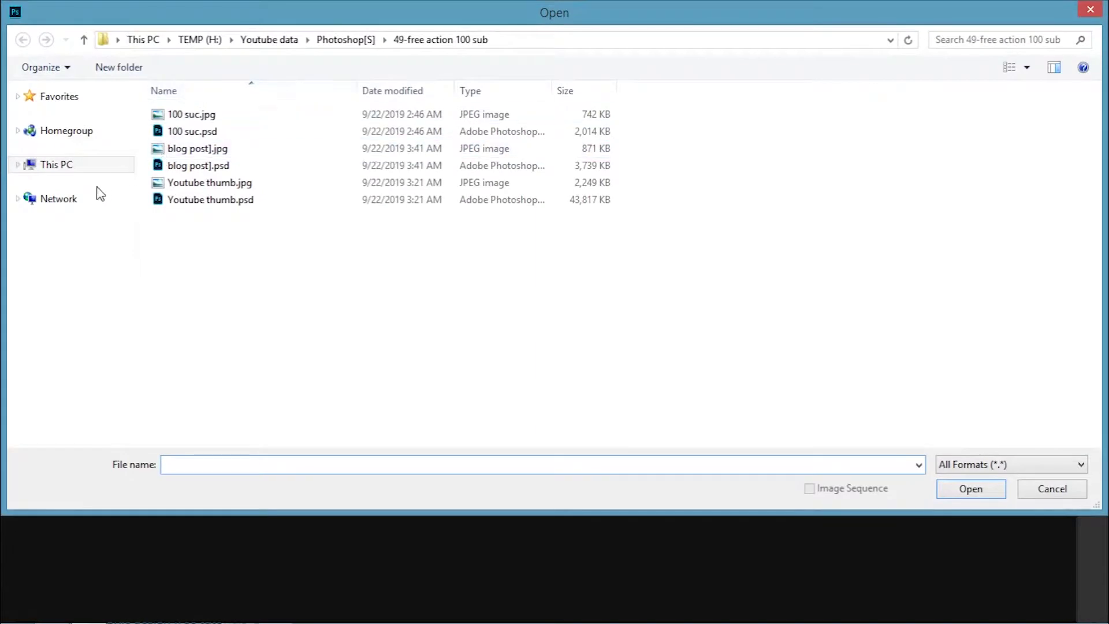
Browse to Pictures > photos and select the butterfly JPG
{"action": "left_click", "coordinate": [85, 166]}
{"action": "double_click", "coordinate": [253, 176]}
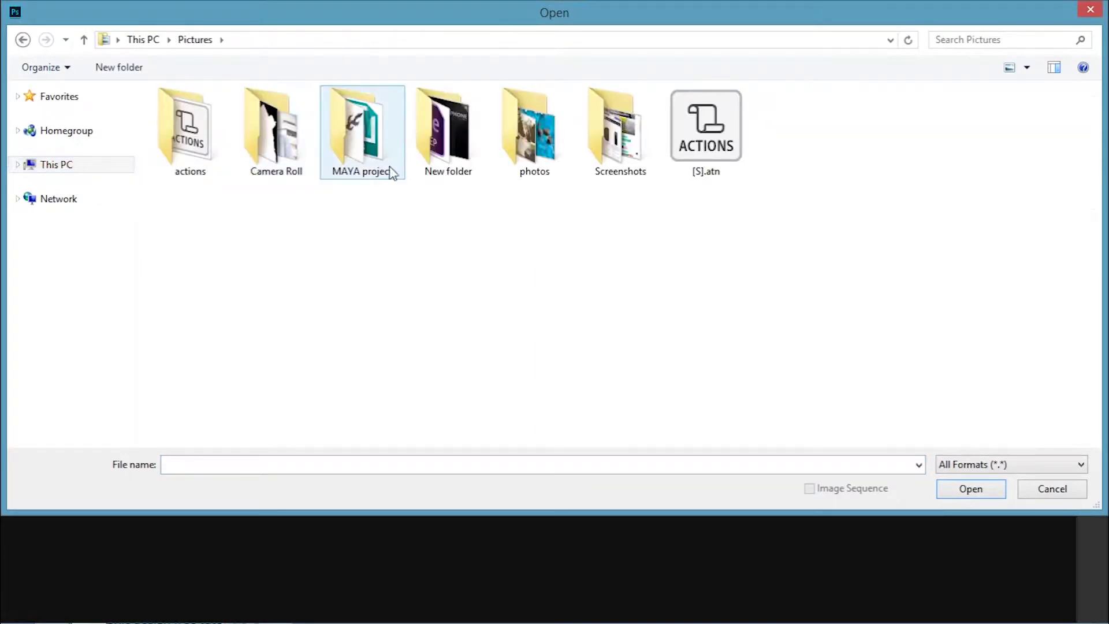
{"action": "left_click", "coordinate": [532, 148]}
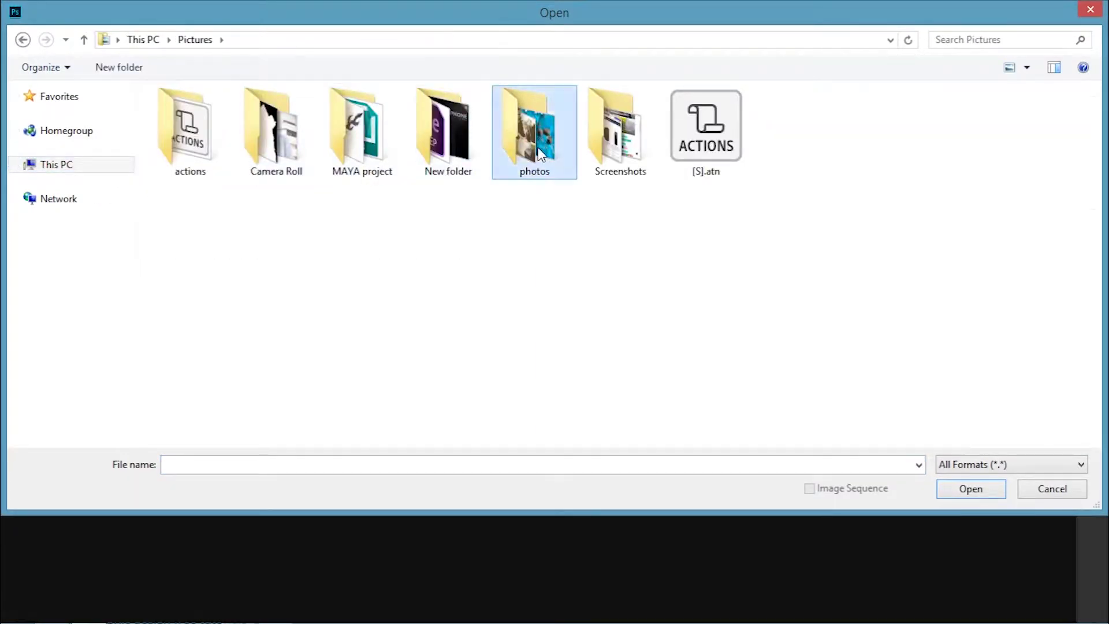
{"action": "double_click", "coordinate": [539, 162]}
{"action": "left_click", "coordinate": [275, 120]}
Open the butterfly photo, apply [S]green, and toggle Before to compare
{"action": "double_click", "coordinate": [275, 120]}
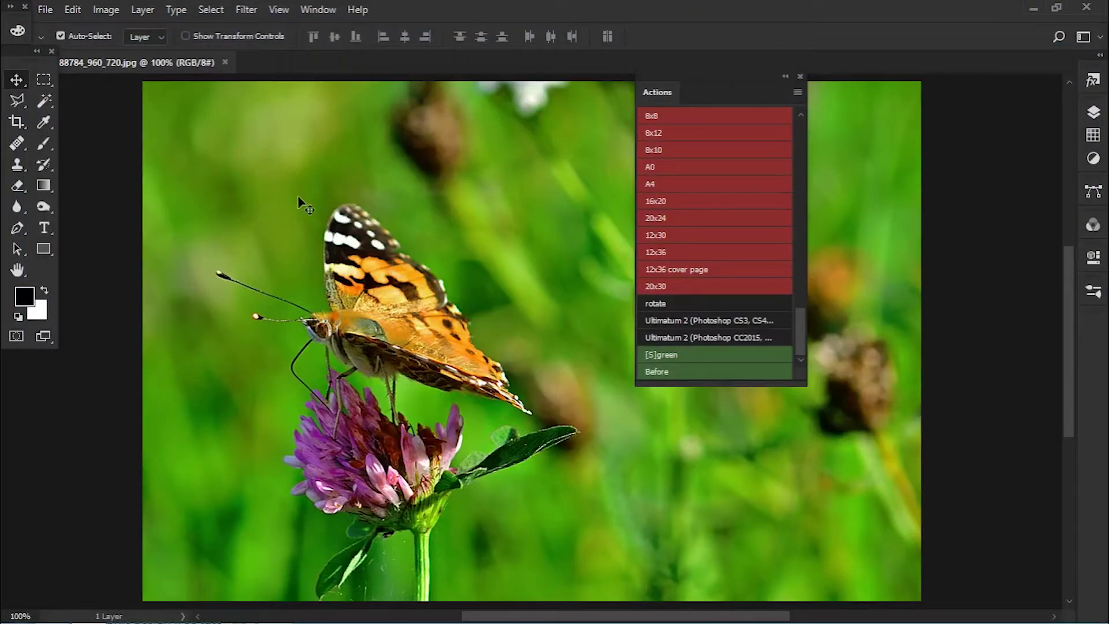
{"action": "left_click", "coordinate": [672, 355]}
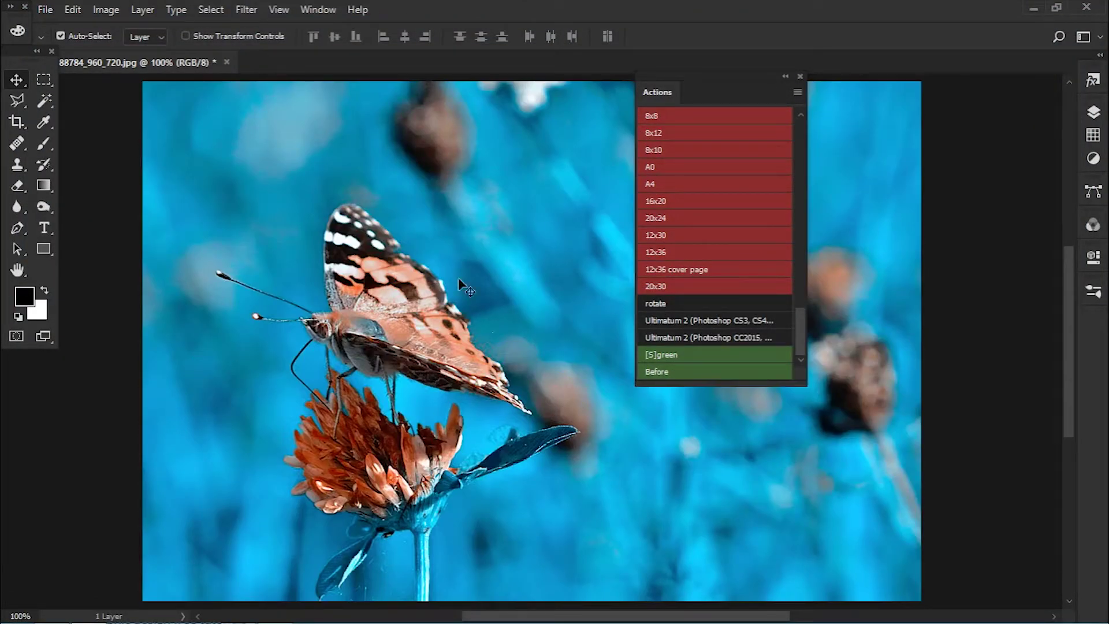
{"action": "left_click", "coordinate": [660, 373]}
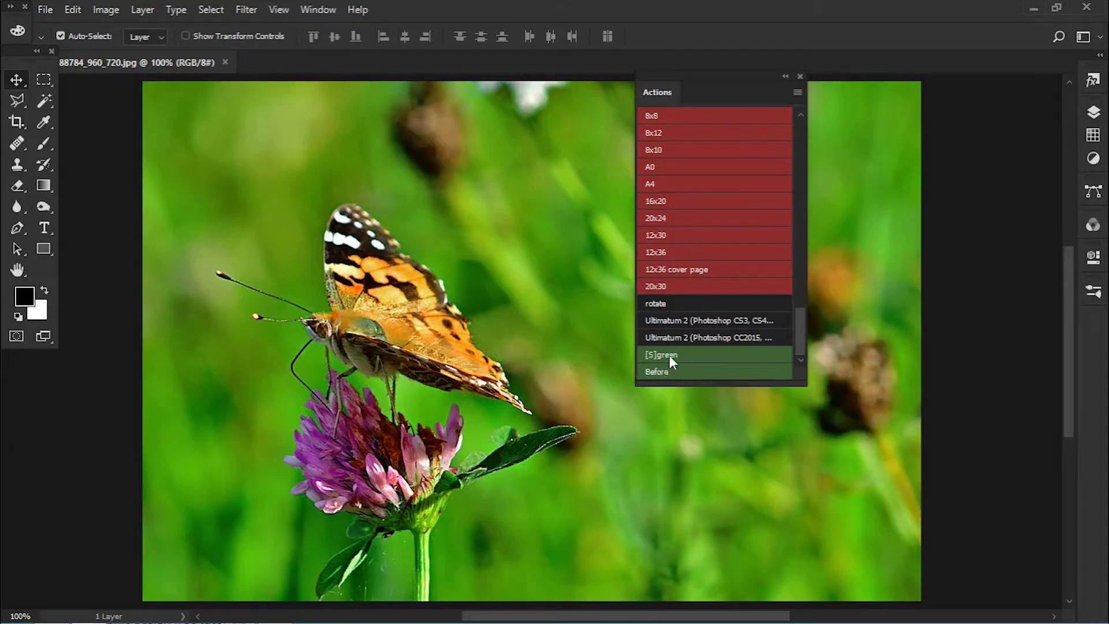
Open the fuchs, people, pets, sheep and tyne photos together from the photos folder
{"action": "left_click", "coordinate": [46, 8]}
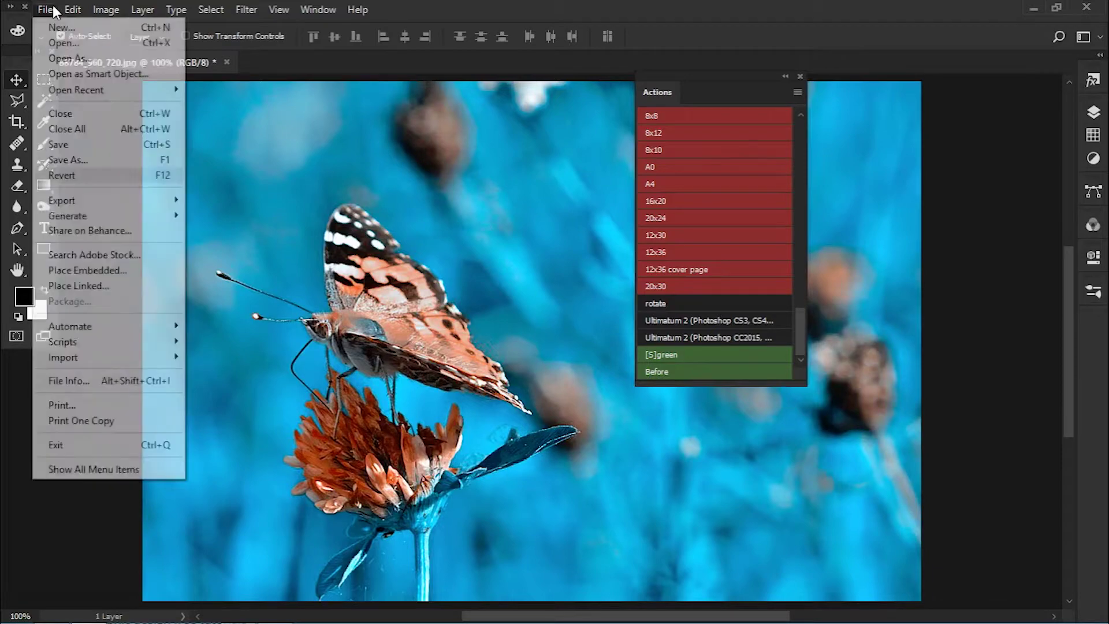
{"action": "left_click", "coordinate": [64, 43]}
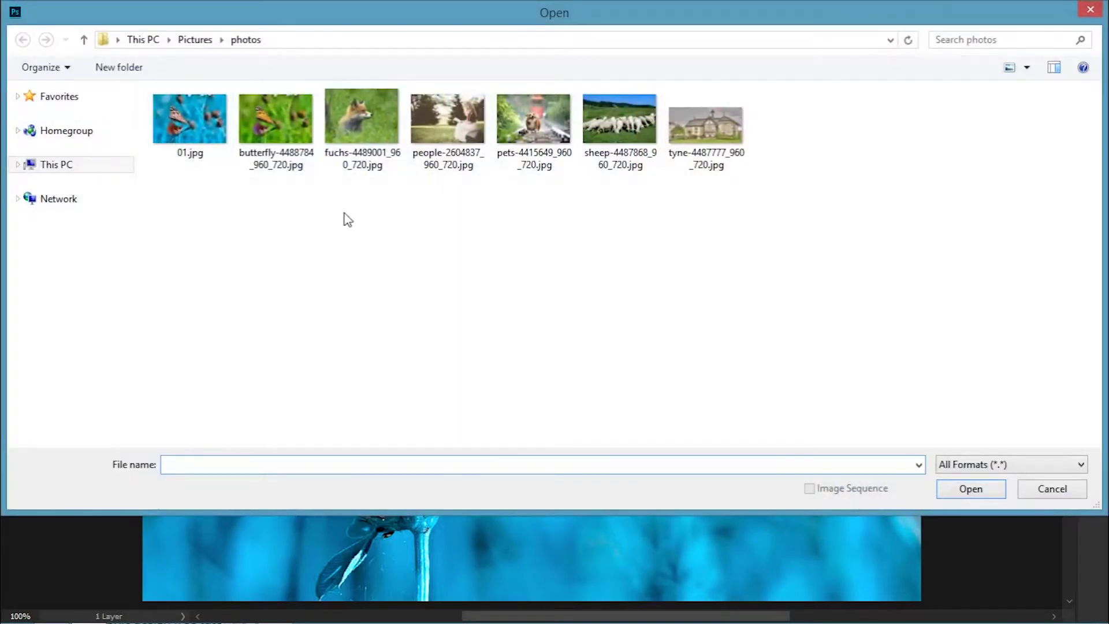
{"action": "left_click_drag", "start_coordinate": [379, 185], "coordinate": [708, 113]}
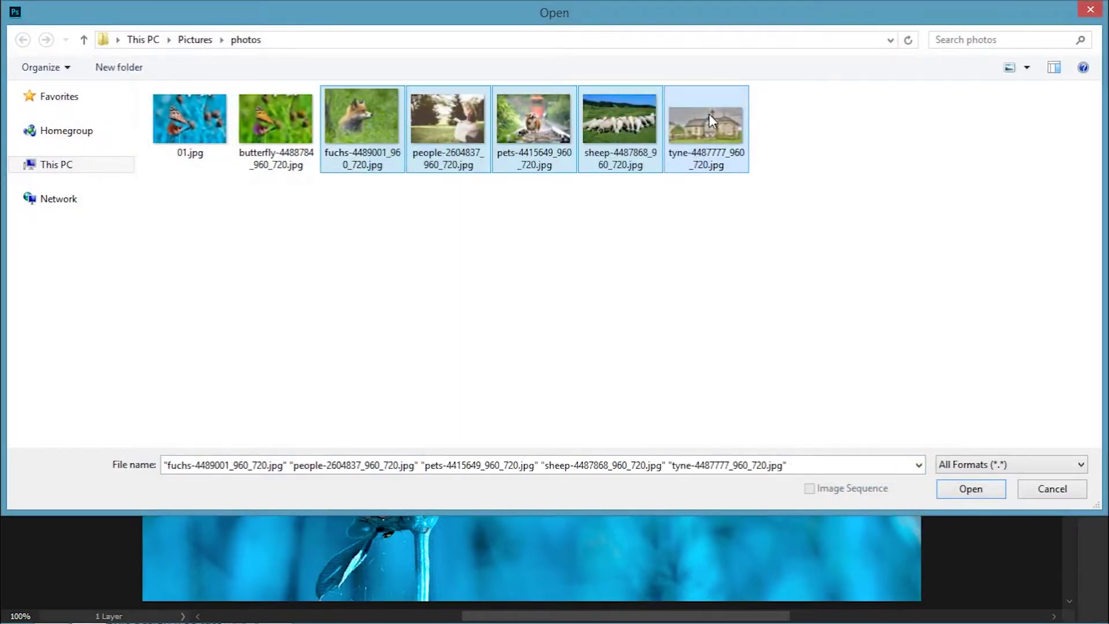
{"action": "double_click", "coordinate": [709, 113]}
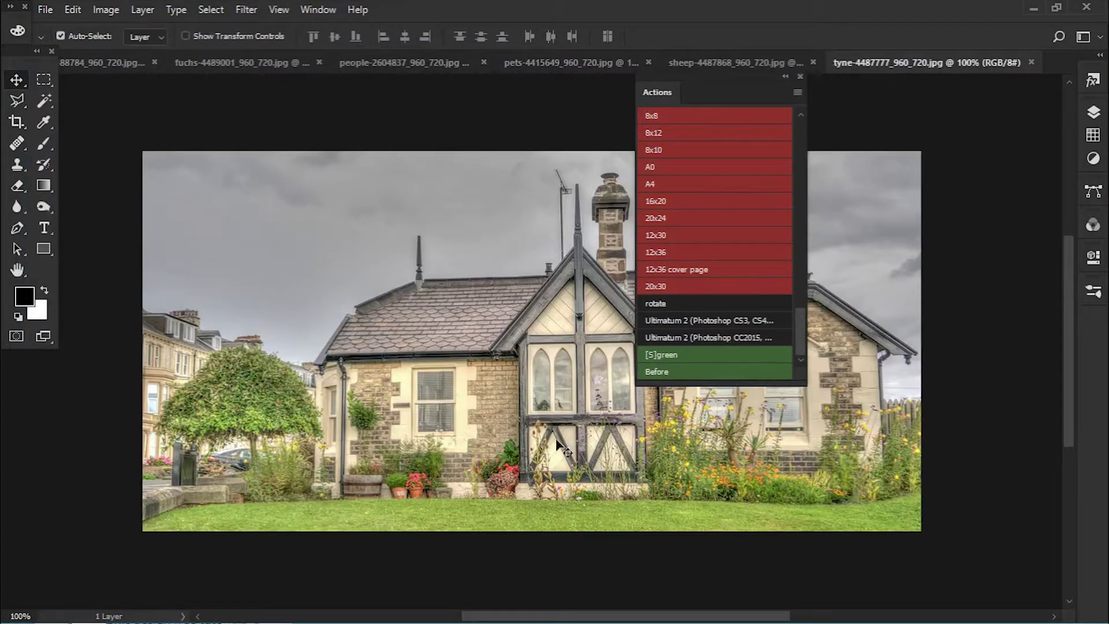
Apply [S]green to the tyne house photo, compare with Before, and reapply
{"action": "left_click", "coordinate": [668, 356]}
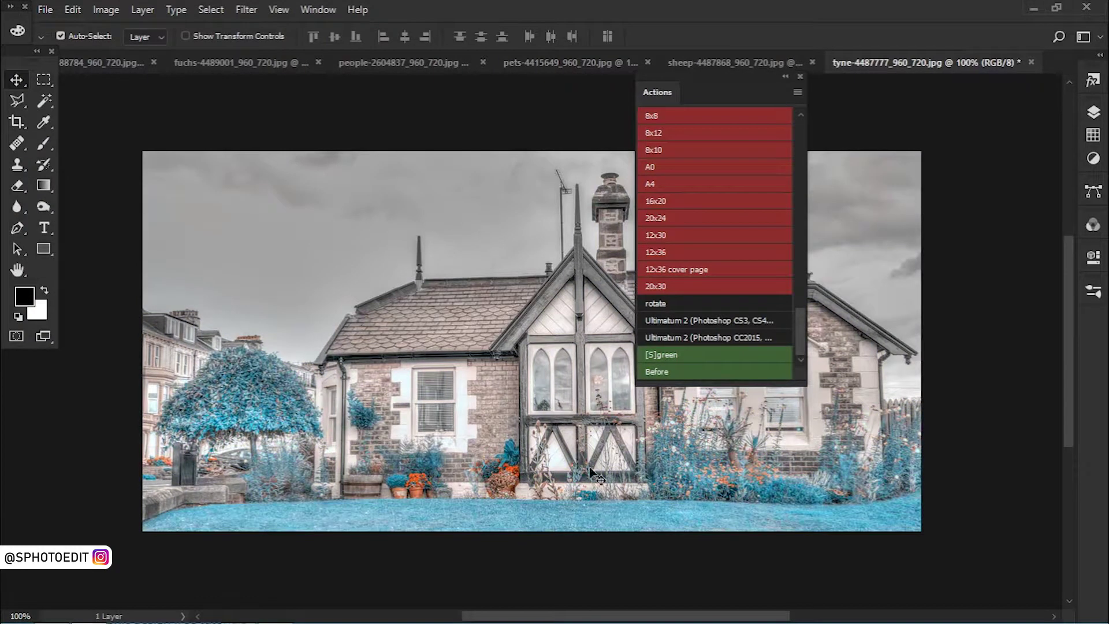
{"action": "left_click", "coordinate": [660, 373]}
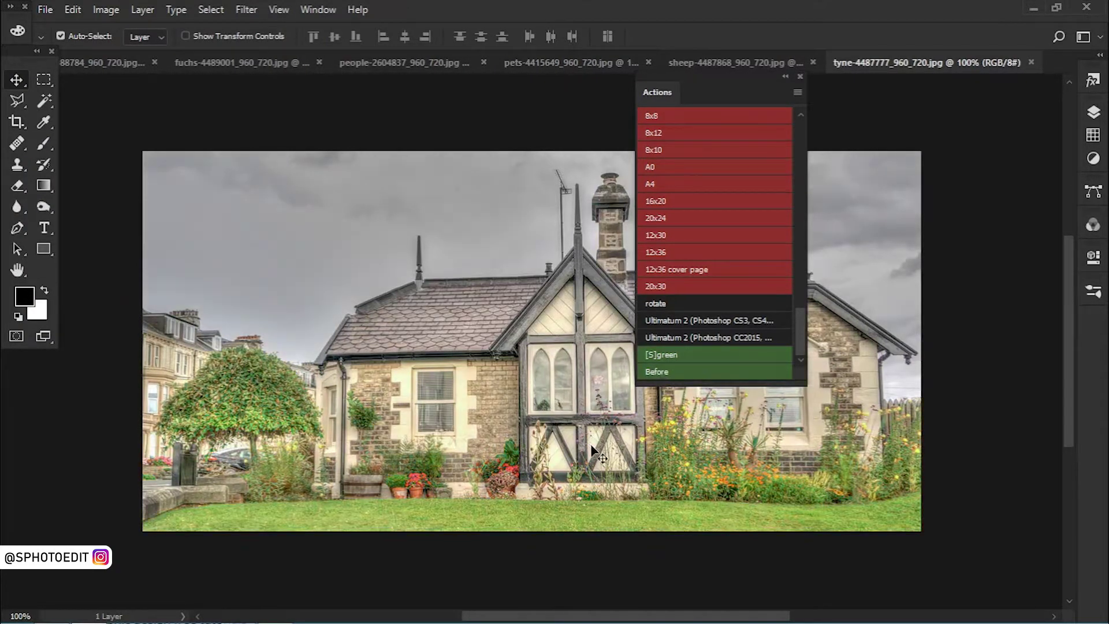
{"action": "left_click", "coordinate": [663, 356]}
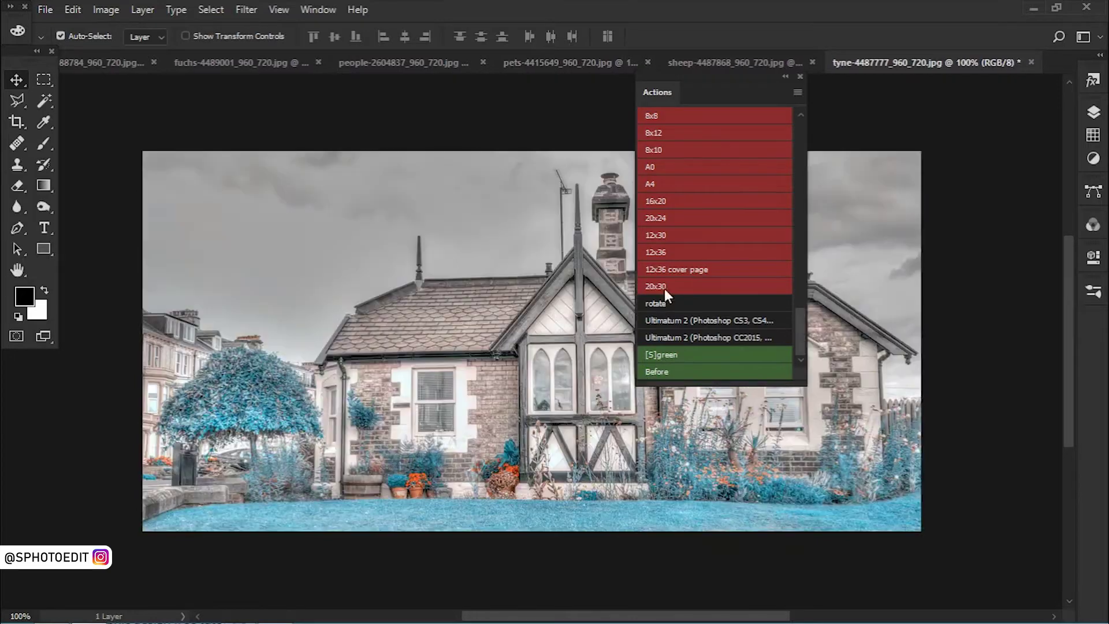
Move the Actions panel off the photo and make it shorter
{"action": "left_click_drag", "start_coordinate": [673, 92], "coordinate": [894, 234]}
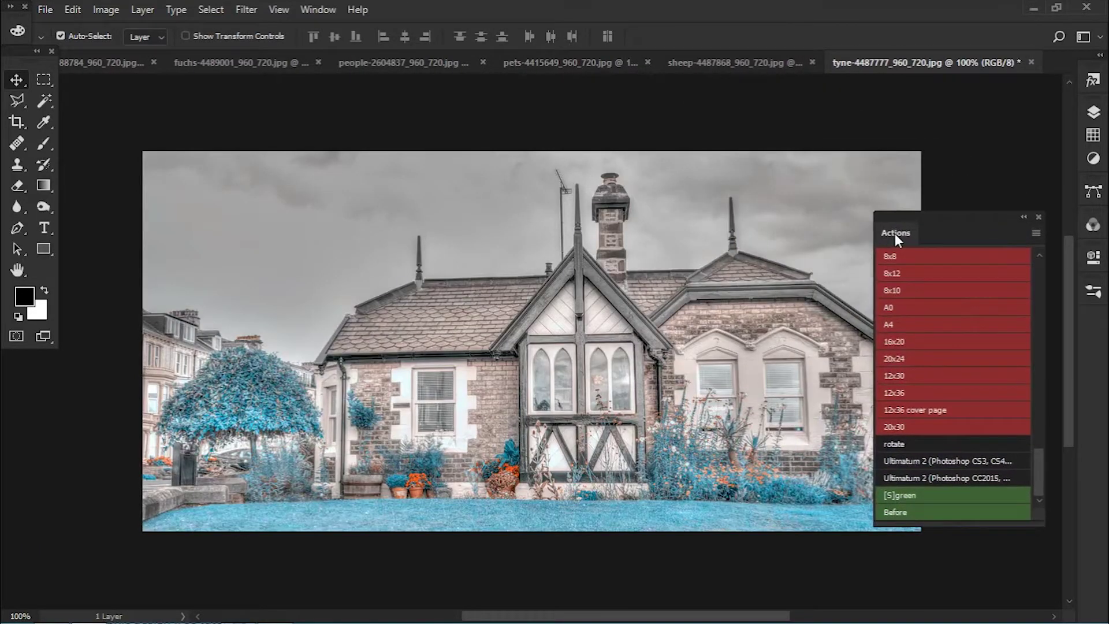
{"action": "left_click_drag", "start_coordinate": [1043, 537], "coordinate": [1045, 381]}
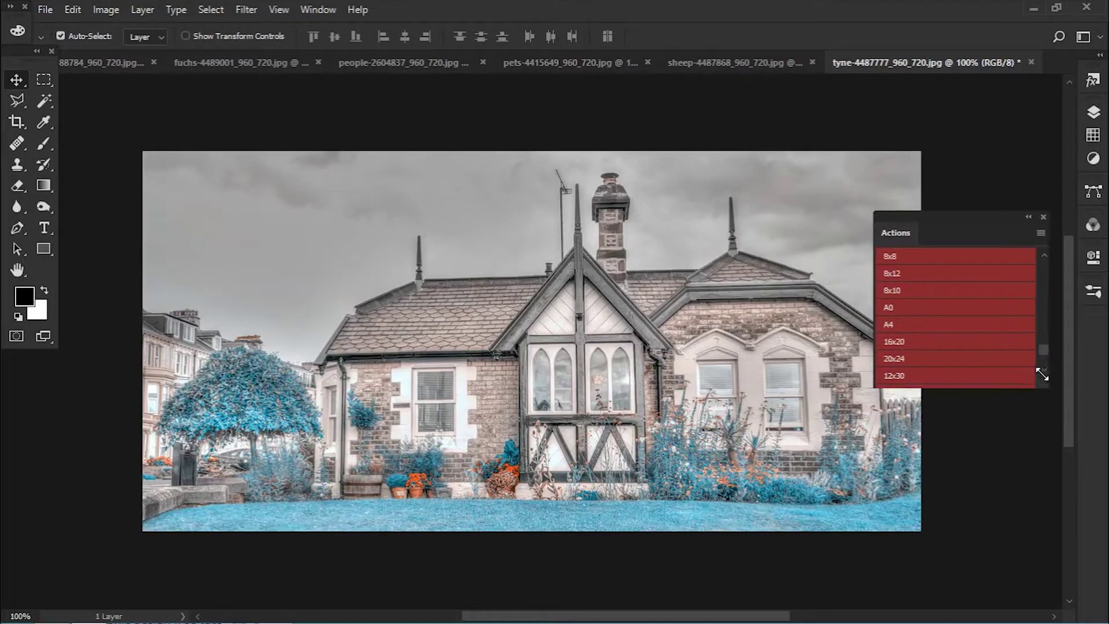
{"action": "left_click_drag", "start_coordinate": [1042, 344], "coordinate": [1040, 349]}
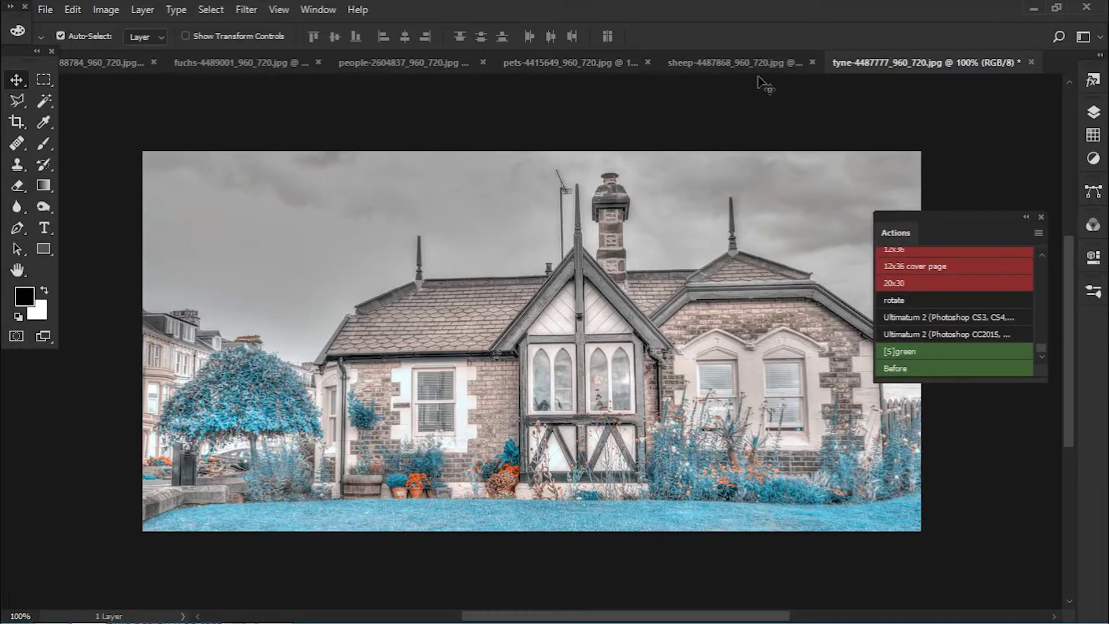
Apply the [S]green look to the sheep photo and then the corgi photo
{"action": "left_click", "coordinate": [726, 62]}
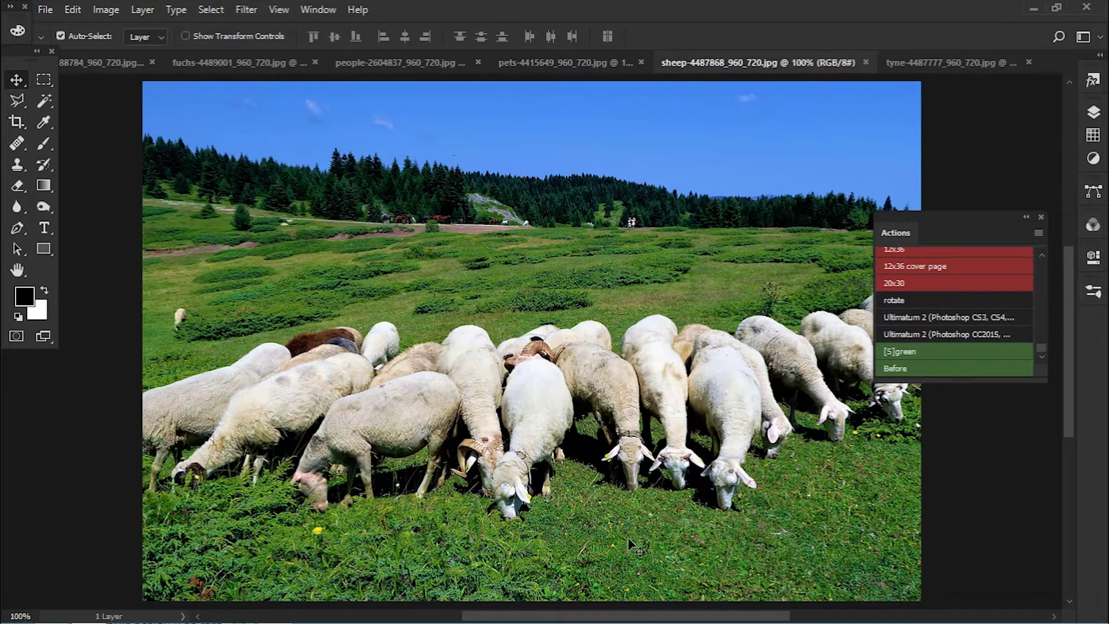
{"action": "left_click", "coordinate": [910, 351]}
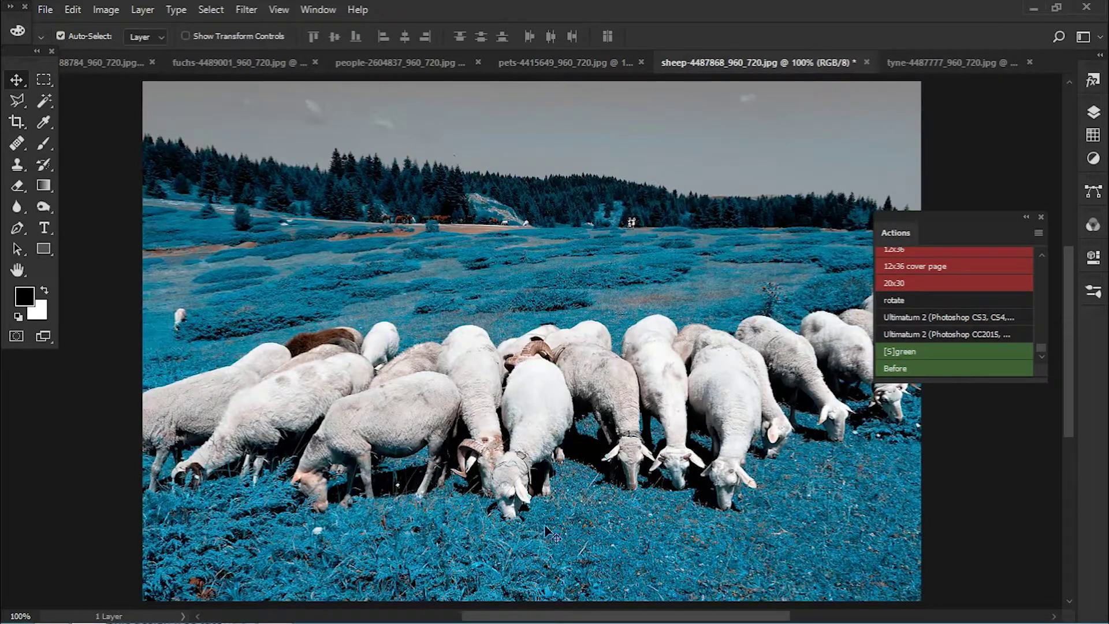
{"action": "left_click", "coordinate": [536, 64]}
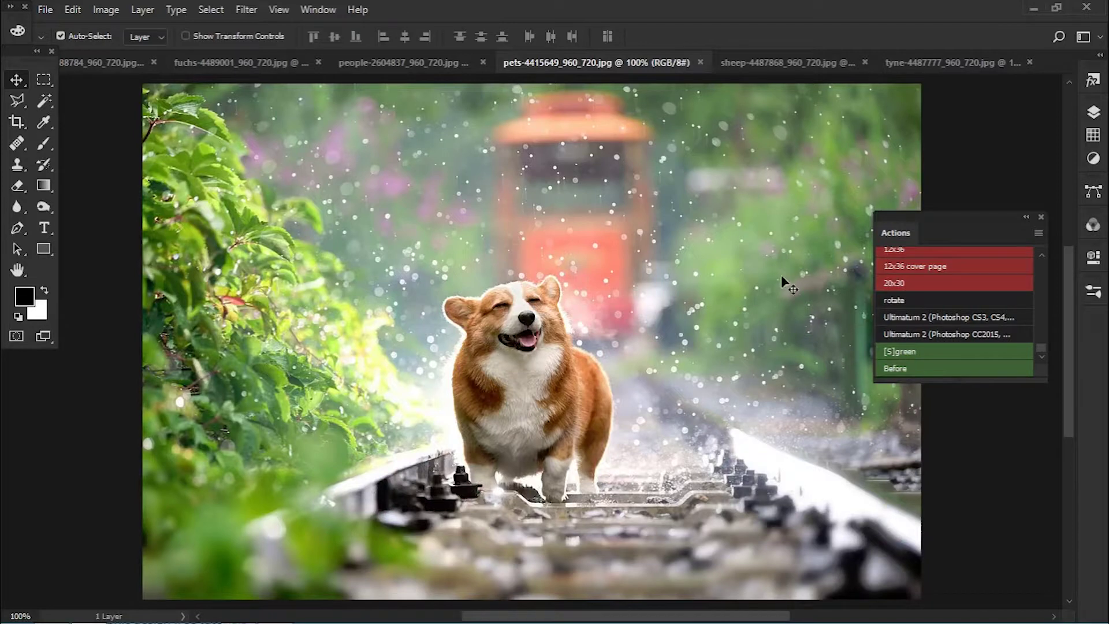
{"action": "left_click", "coordinate": [902, 356]}
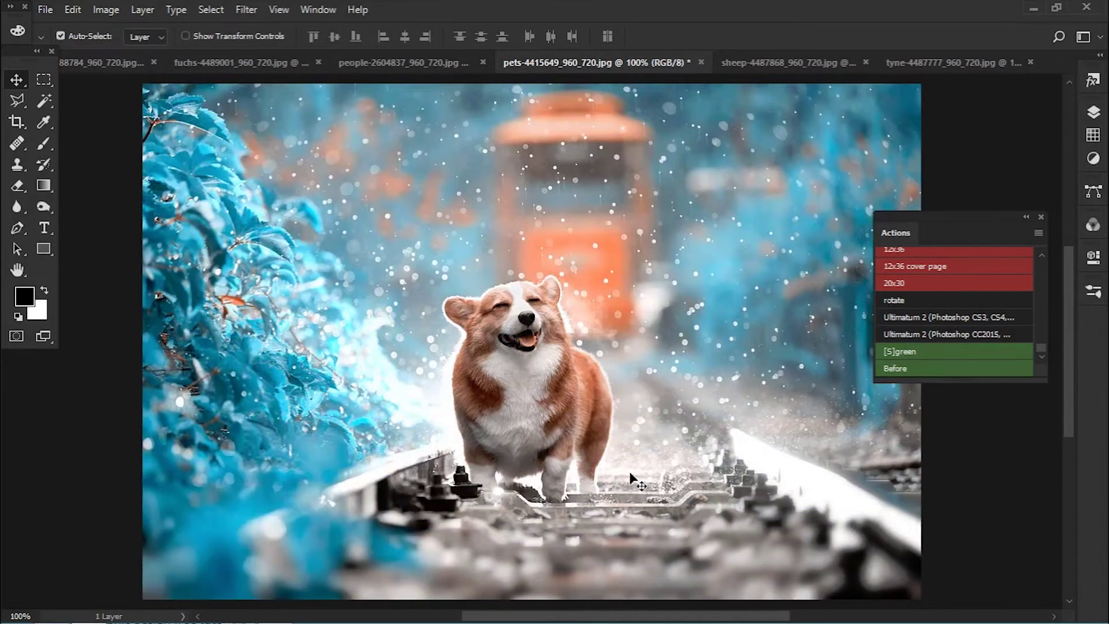
{"action": "left_click", "coordinate": [1092, 114]}
{"action": "left_click", "coordinate": [1074, 134]}
{"action": "left_click", "coordinate": [446, 61]}
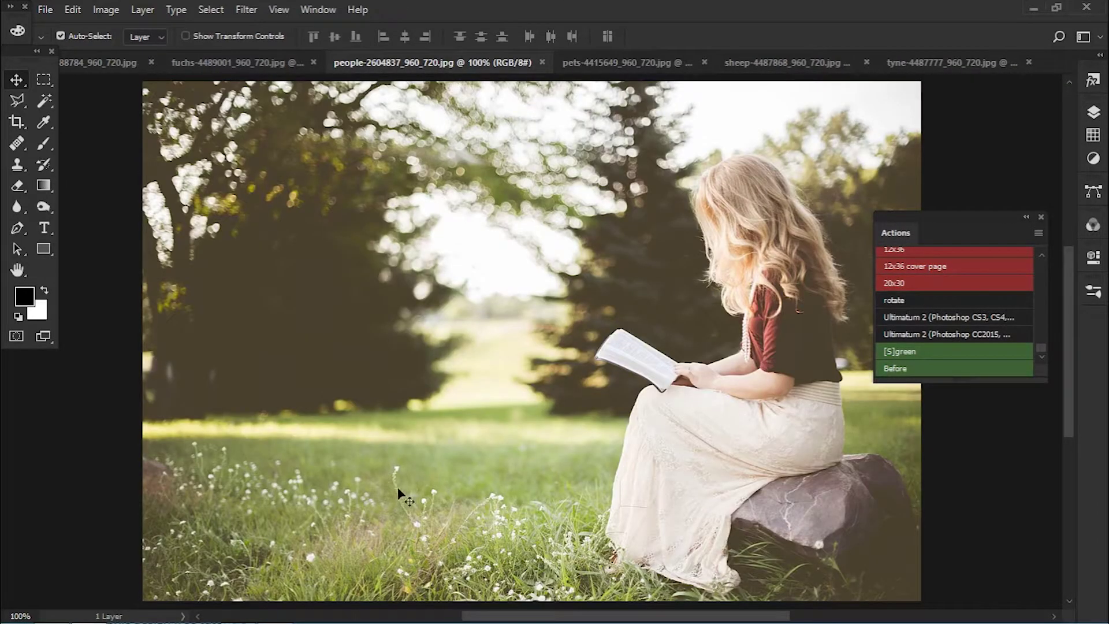
Apply [S]green to the woman-reading photo, comparing with Before and reapplying
{"action": "left_click", "coordinate": [921, 354]}
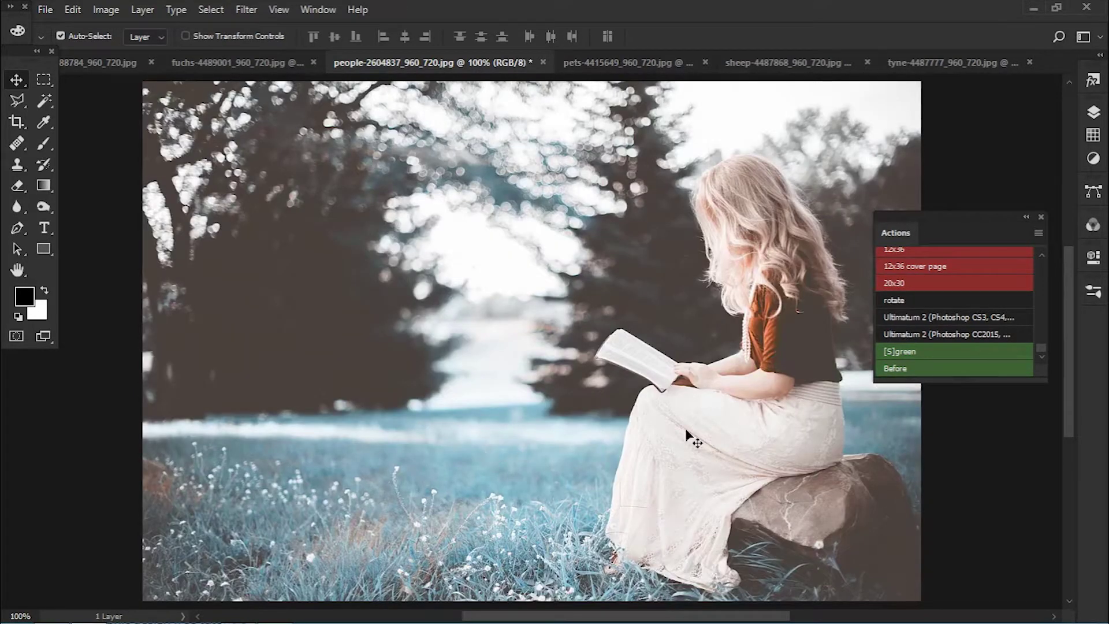
{"action": "left_click", "coordinate": [910, 367]}
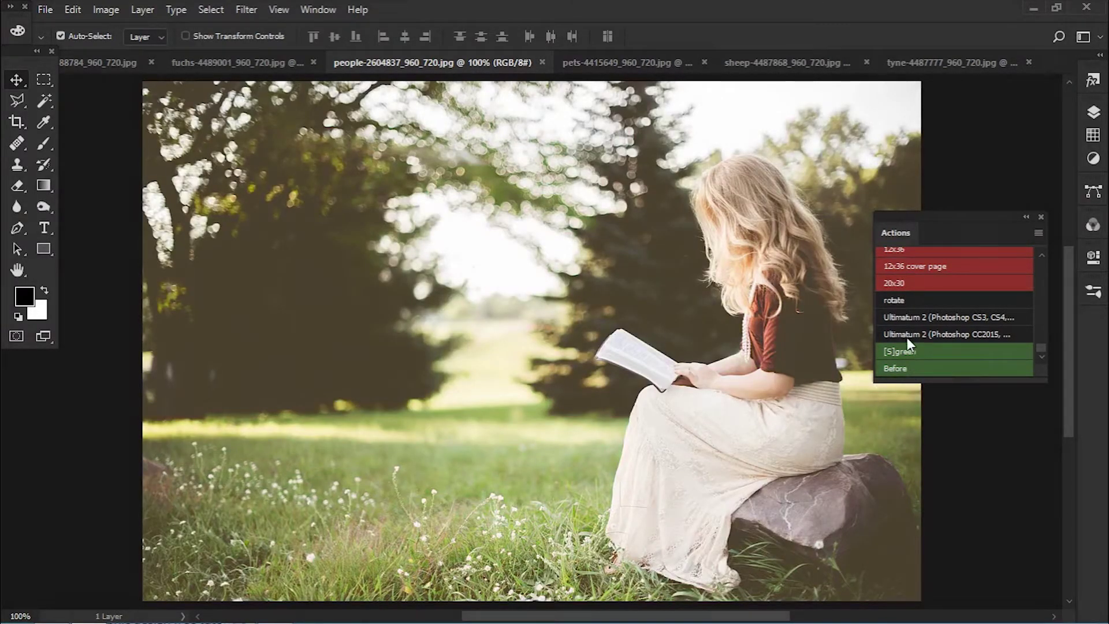
{"action": "left_click", "coordinate": [907, 346]}
{"action": "left_click", "coordinate": [272, 63]}
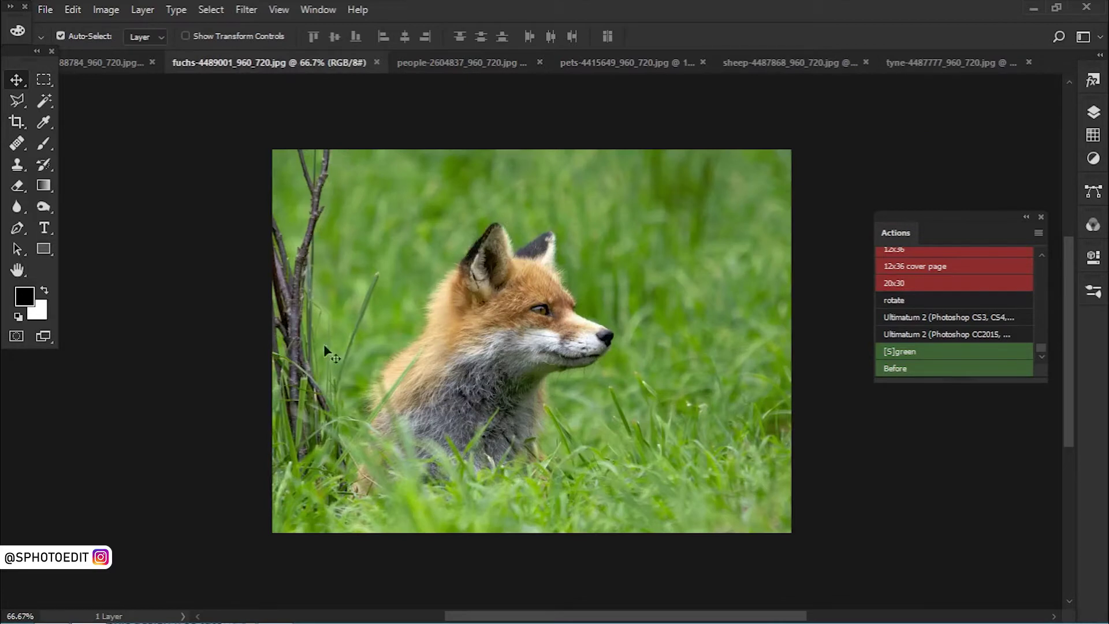
Run the [S]green action on the fox photo, turning its grass and background teal-blue
{"action": "left_click", "coordinate": [909, 352]}
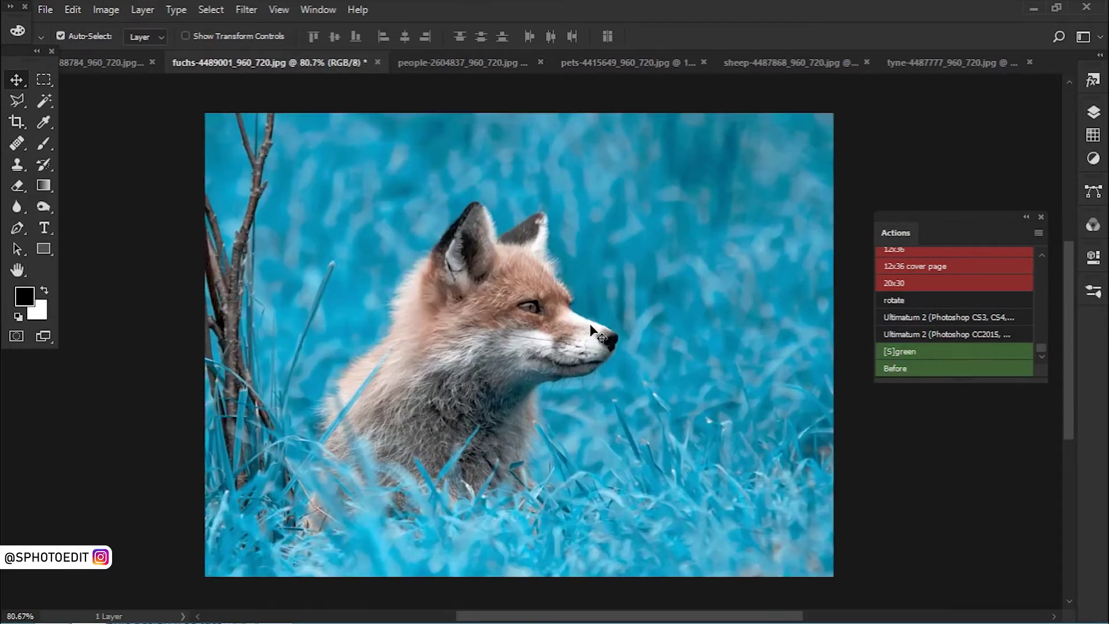